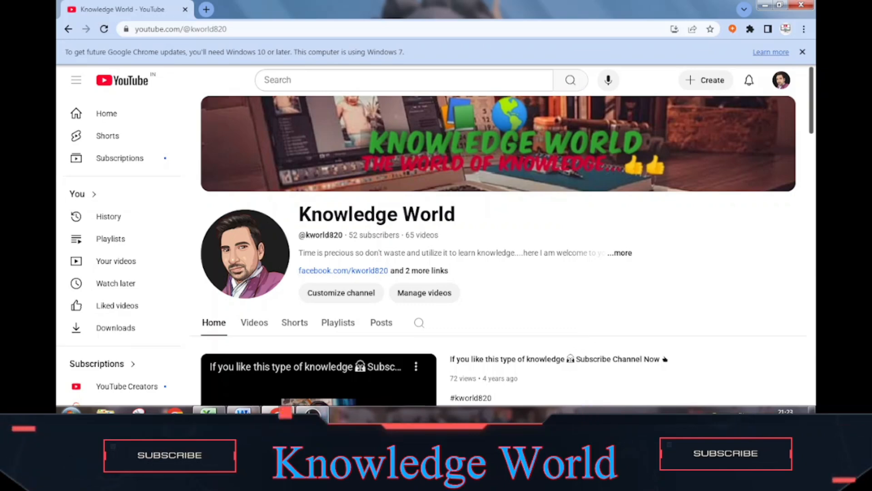
Switch to the Excel workbook and look over the example number and date series on Sheet2.
{"action": "left_click", "coordinate": [209, 412]}
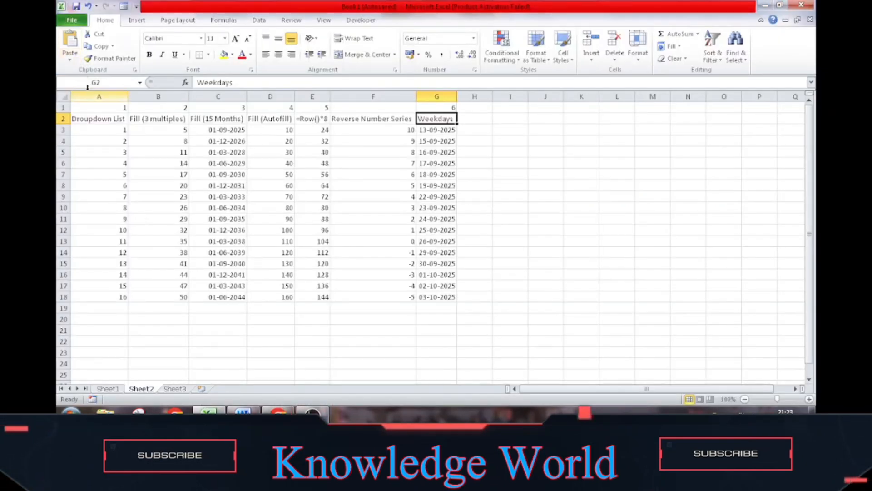
{"action": "left_click", "coordinate": [98, 119]}
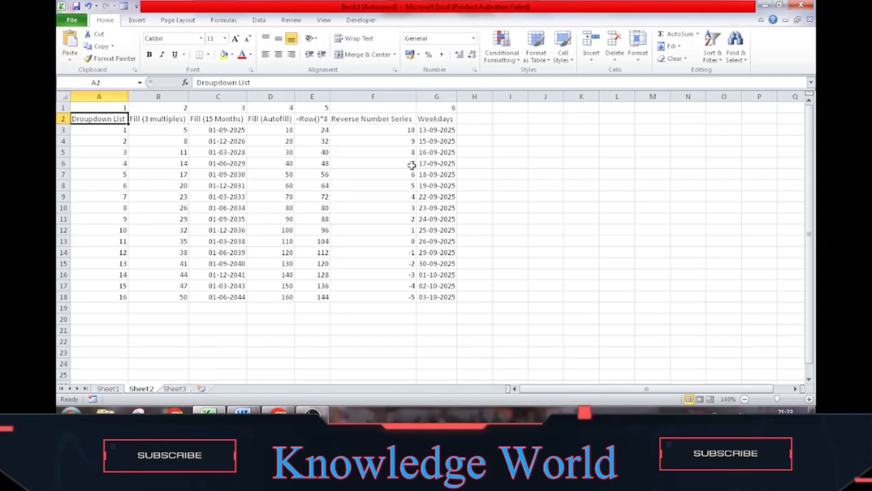
{"action": "left_click", "coordinate": [627, 205]}
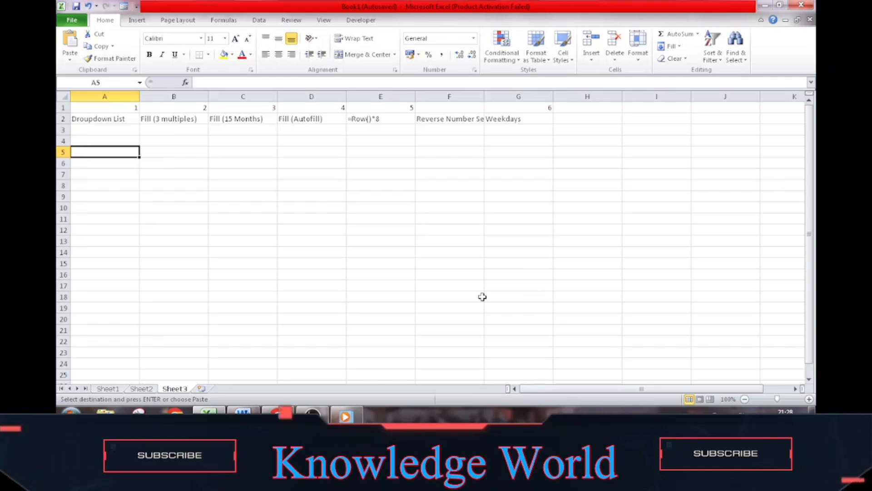
Enter 1 and 2 in cells A3 and A4 of Sheet3 and autofill the sequence down to A15.
{"action": "key", "text": "Right"}
{"action": "key", "text": "Up"}
{"action": "key", "text": "Left"}
{"action": "key", "text": "Up"}
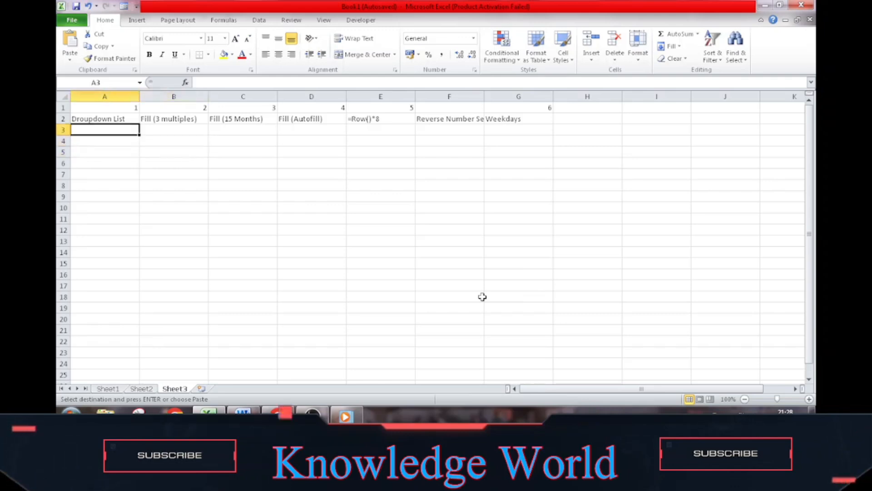
{"action": "key", "text": "Return"}
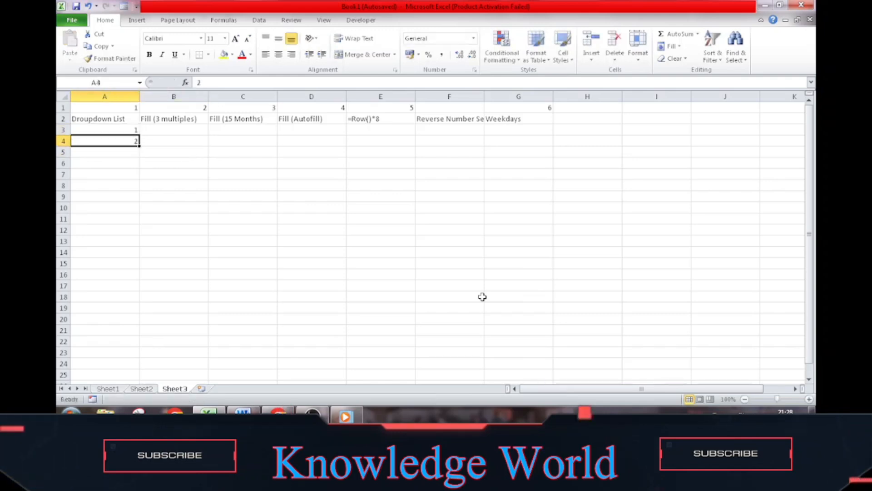
{"action": "key", "text": "shift+Down"}
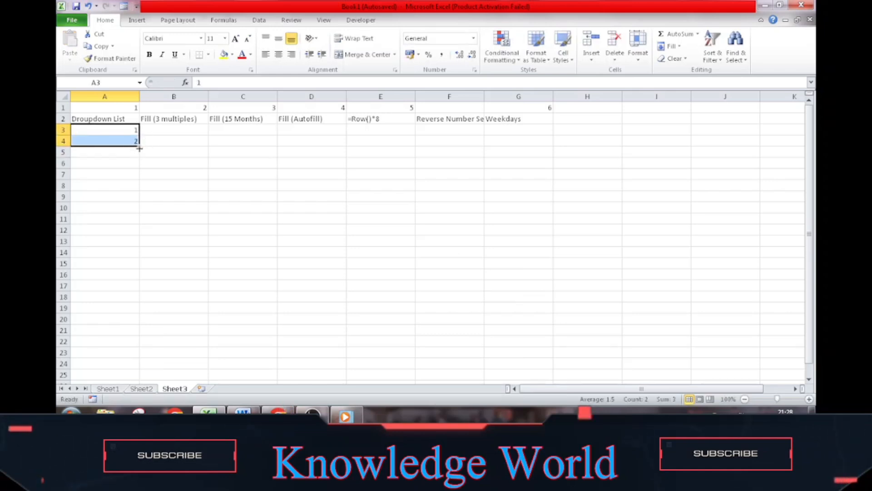
{"action": "left_click_drag", "start_coordinate": [139, 148], "coordinate": [140, 273]}
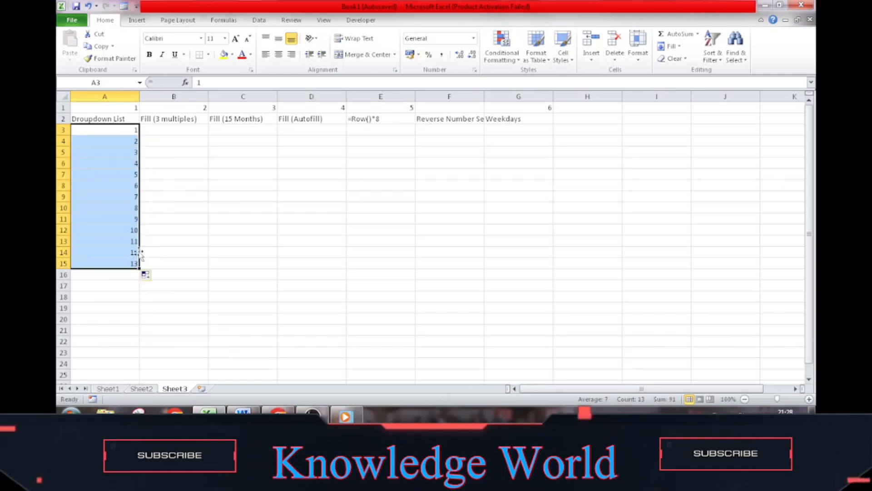
Try to fill a growth series in rows with step value 3 from the empty cell B3.
{"action": "key", "text": "Right"}
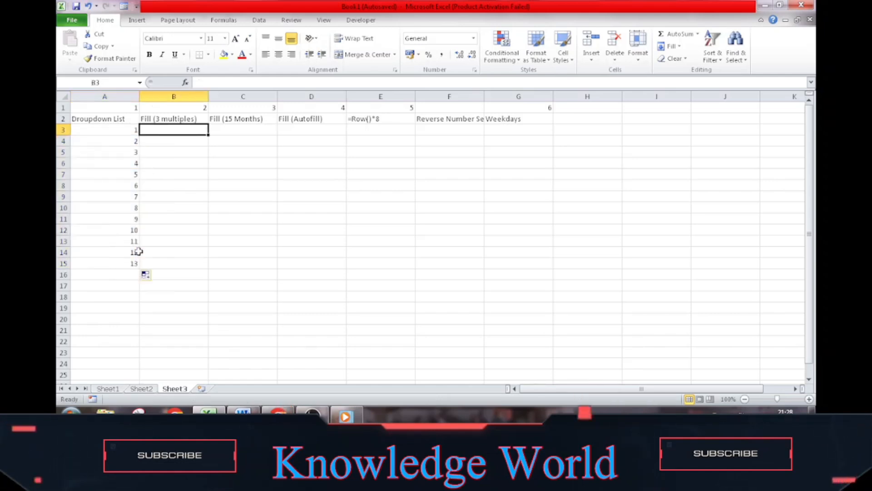
{"action": "key", "text": "Left"}
{"action": "key", "text": "Right"}
{"action": "left_click", "coordinate": [679, 47]}
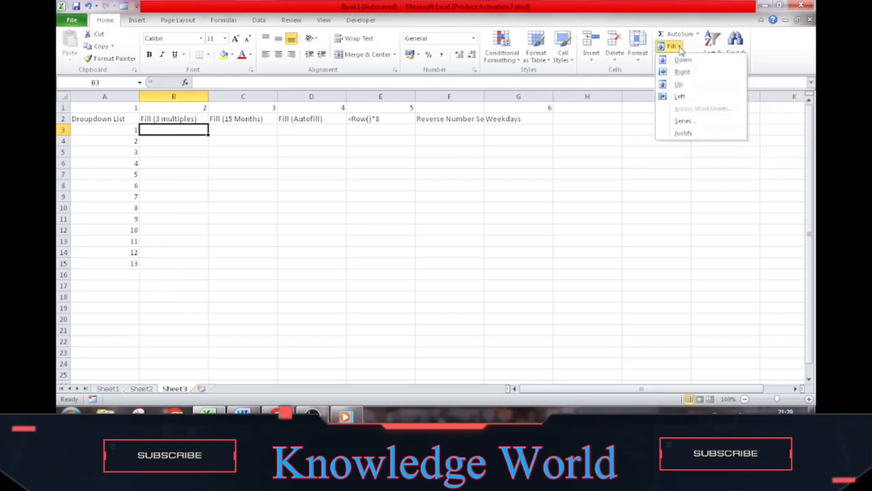
{"action": "left_click", "coordinate": [684, 121]}
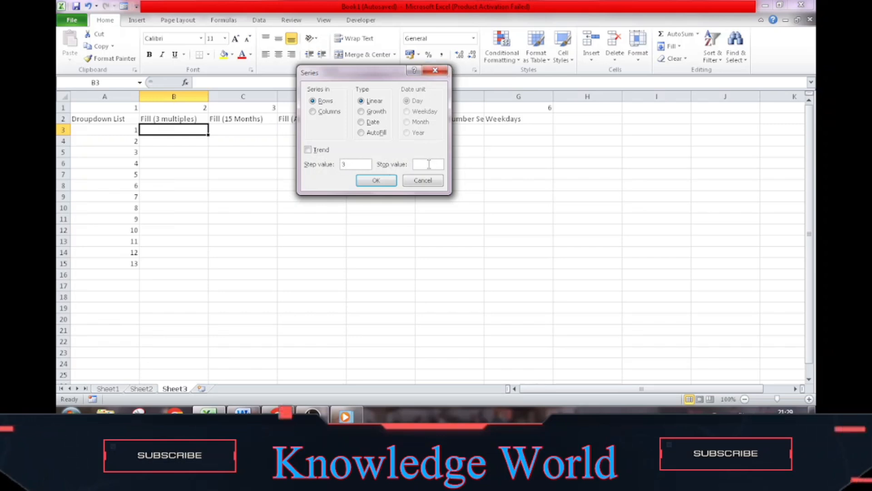
{"action": "left_click", "coordinate": [370, 112]}
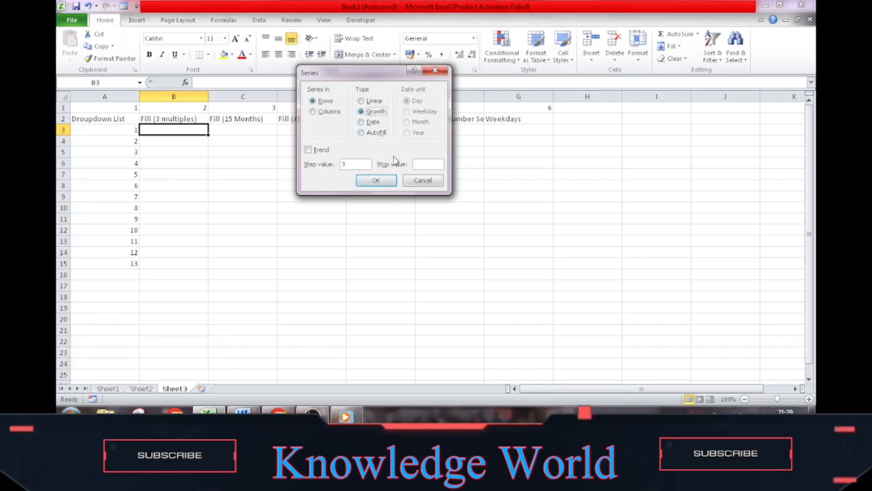
{"action": "left_click", "coordinate": [377, 181]}
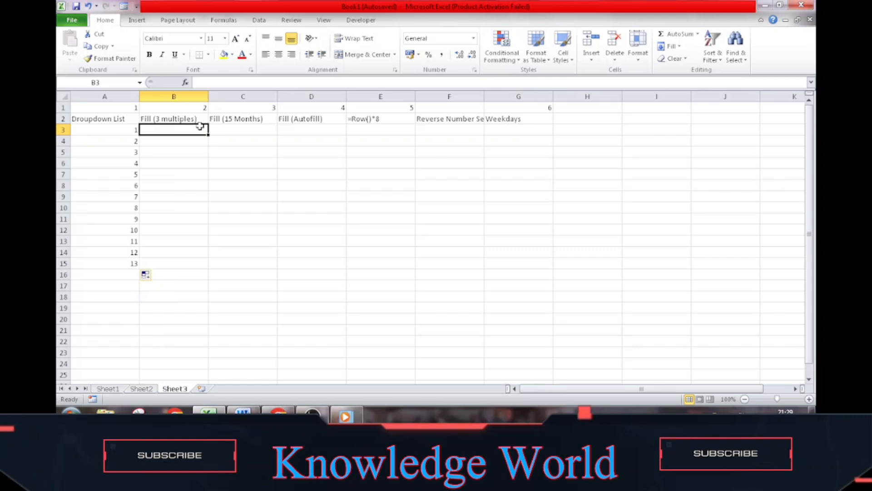
Enter the placeholder numbers 3, 4, 5, 5, 6, 6, 7, 7, 7, 7 in cells B3 to B12.
{"action": "key", "text": "shift+Down"}
{"action": "key", "text": "shift+Down"}
{"action": "key", "text": "shift+Down"}
{"action": "key", "text": "shift+Down"}
{"action": "key", "text": "shift+Down"}
{"action": "key", "text": "shift+Down"}
{"action": "key", "text": "Up"}
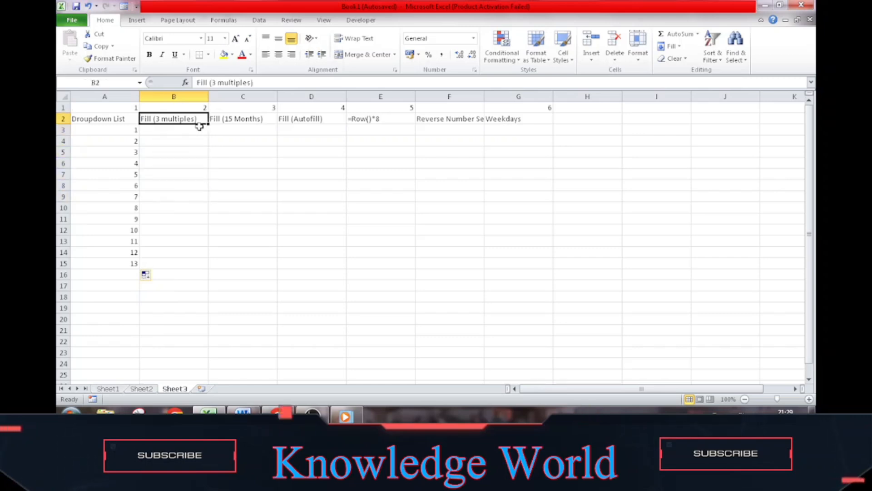
{"action": "key", "text": "Down"}
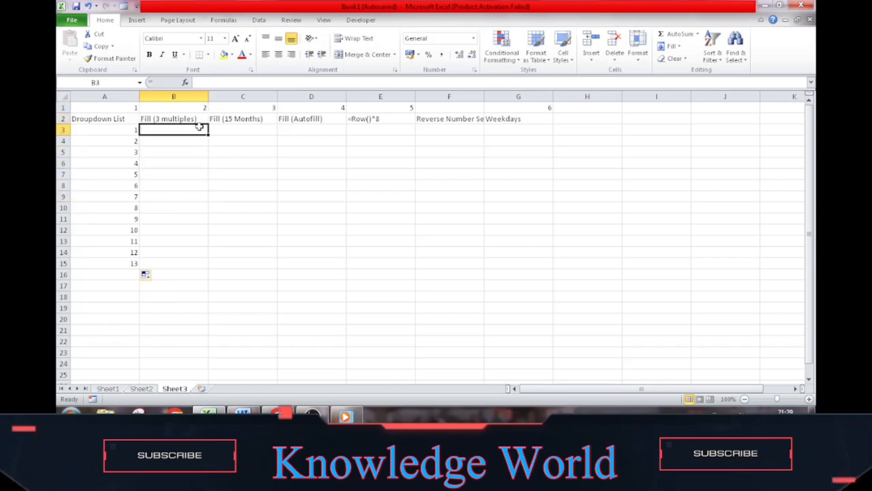
{"action": "type", "text": "3 4 5 5 6 6 7 "}
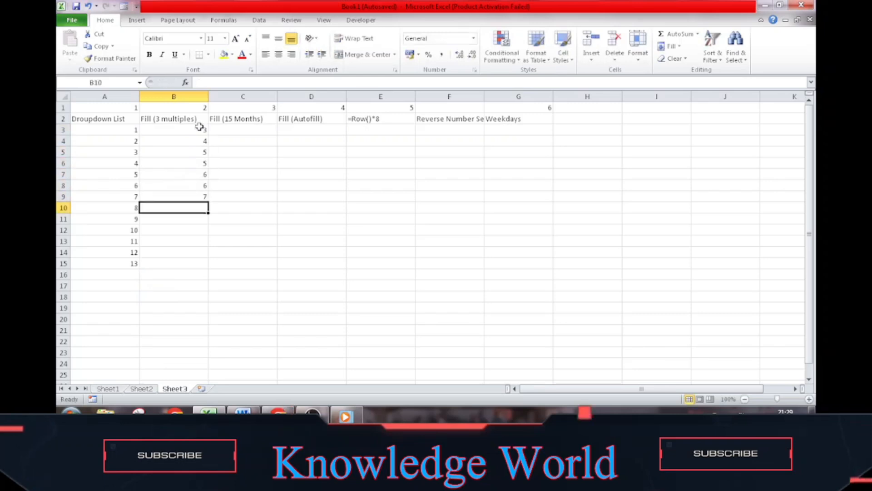
{"action": "type", "text": "7 7 7"}
Fill B3:B12 with a growth series in columns using a step value of 3.
{"action": "key", "text": "Up"}
{"action": "key", "text": "Up"}
{"action": "key", "text": "Up"}
{"action": "key", "text": "Up"}
{"action": "key", "text": "Up"}
{"action": "key", "text": "Up"}
{"action": "key", "text": "Up"}
{"action": "key", "text": "Up"}
{"action": "key", "text": "Up"}
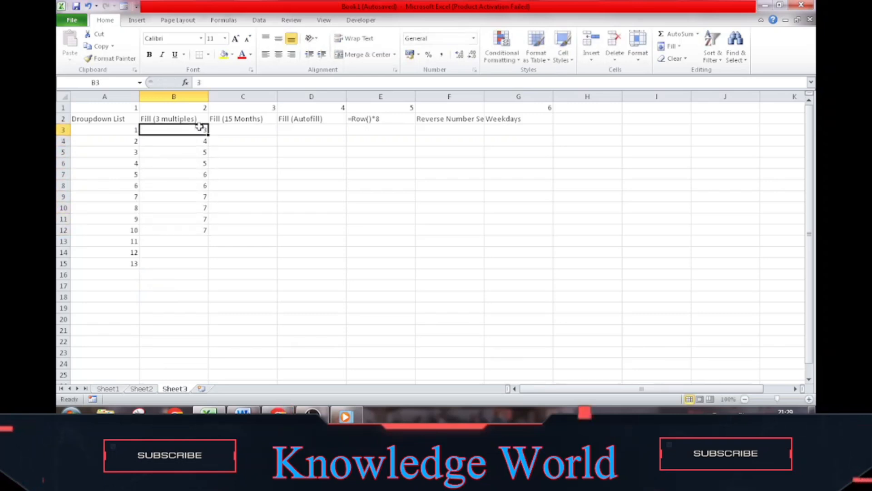
{"action": "key", "text": "ctrl+shift+Down"}
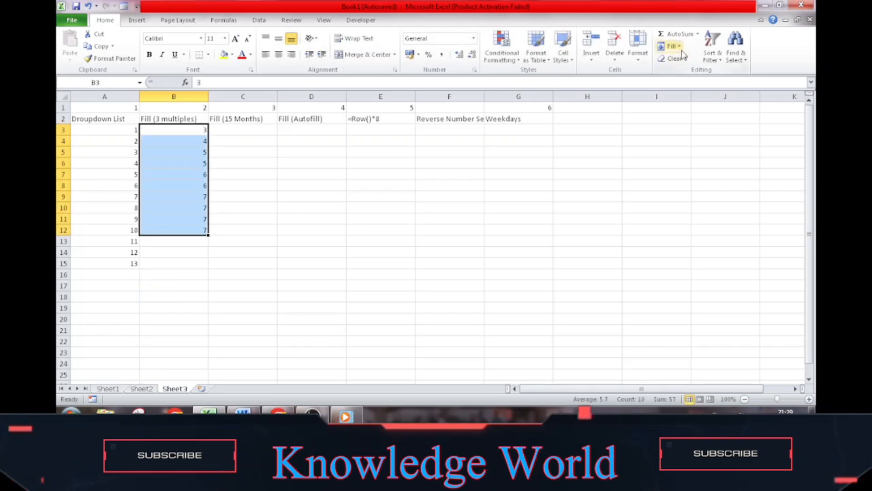
{"action": "left_click", "coordinate": [673, 45]}
{"action": "left_click", "coordinate": [684, 120]}
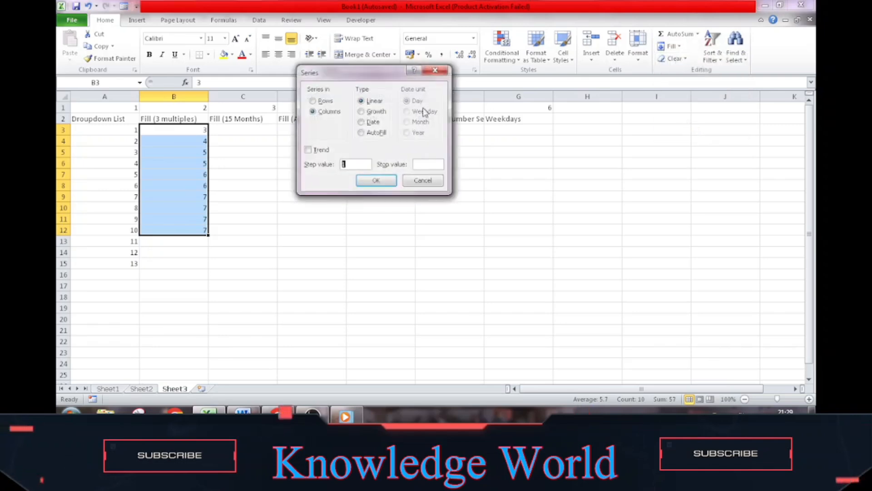
{"action": "type", "text": "3"}
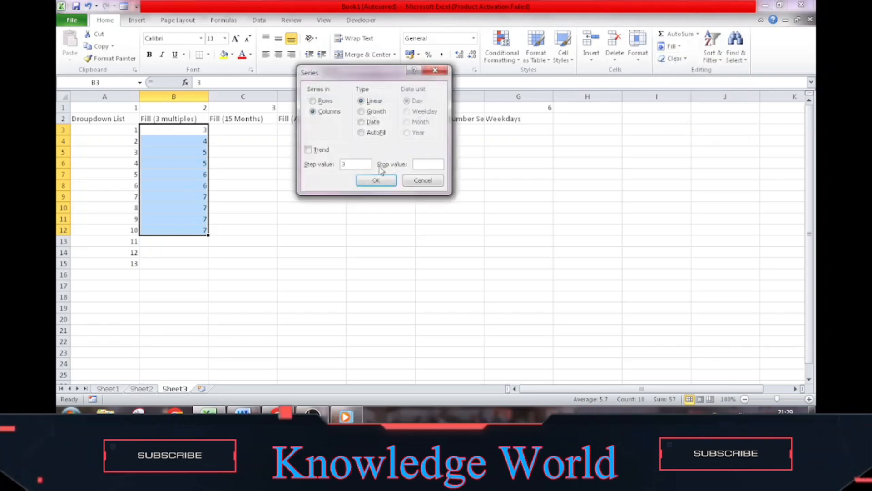
{"action": "left_click", "coordinate": [367, 113]}
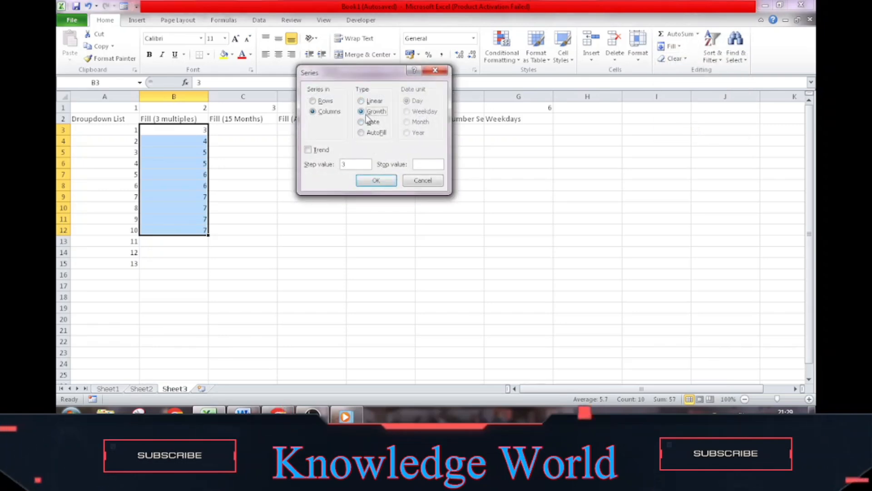
{"action": "left_click", "coordinate": [383, 180]}
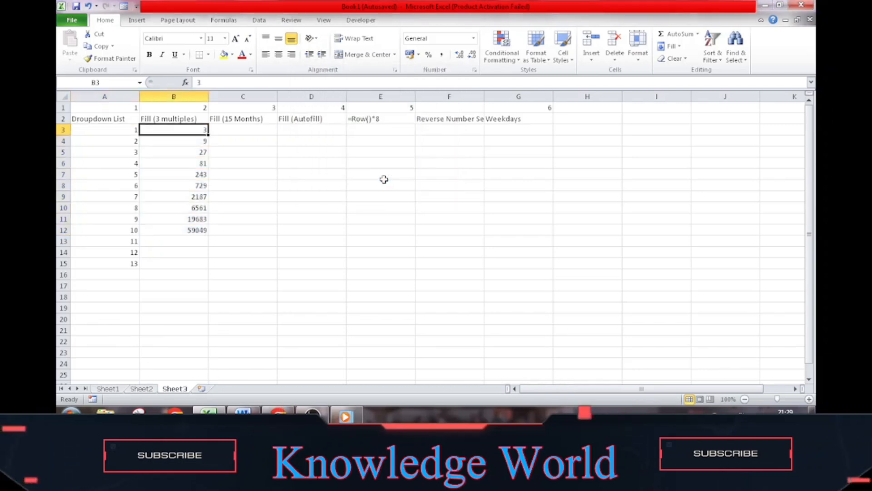
Examine the values of the growth series in column B cell by cell.
{"action": "key", "text": "Down"}
{"action": "key", "text": "Down"}
{"action": "key", "text": "Down"}
{"action": "key", "text": "Down"}
{"action": "key", "text": "Down"}
{"action": "key", "text": "Down"}
{"action": "key", "text": "Up"}
{"action": "key", "text": "Up"}
{"action": "key", "text": "Up"}
{"action": "key", "text": "Up"}
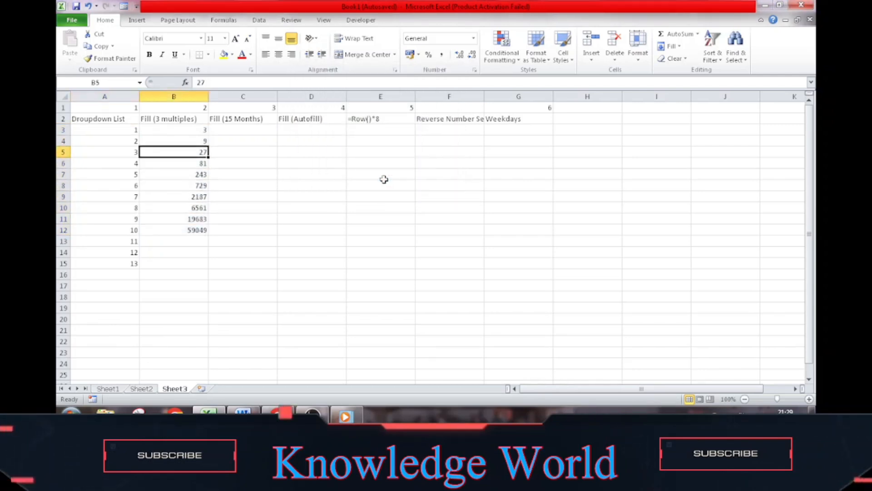
{"action": "key", "text": "Down"}
{"action": "key", "text": "Down"}
{"action": "key", "text": "Up"}
{"action": "key", "text": "Down"}
{"action": "key", "text": "Down"}
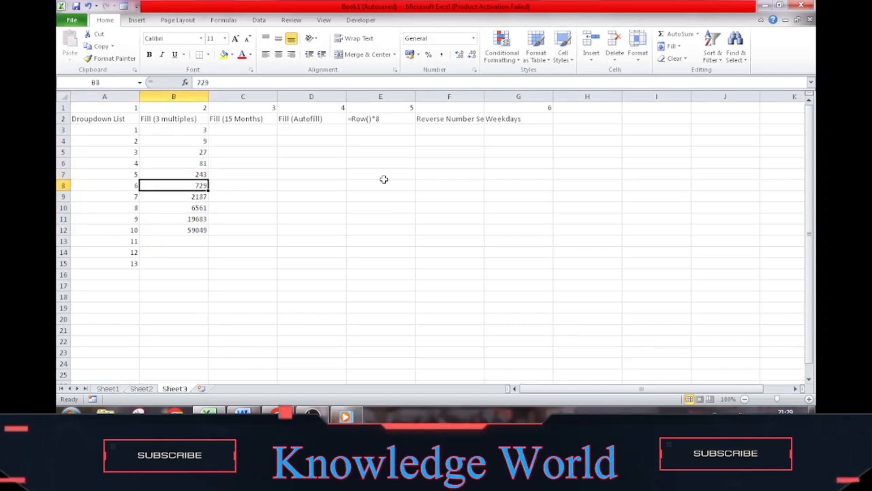
{"action": "key", "text": "Up"}
{"action": "key", "text": "Down"}
{"action": "key", "text": "Down"}
{"action": "key", "text": "Up"}
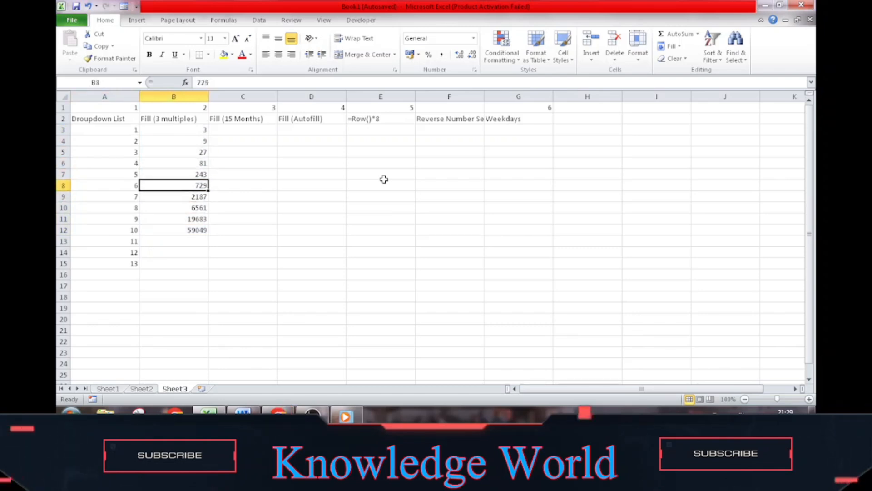
{"action": "key", "text": "Down"}
{"action": "key", "text": "Down"}
{"action": "key", "text": "Down"}
{"action": "key", "text": "Down"}
{"action": "key", "text": "Up"}
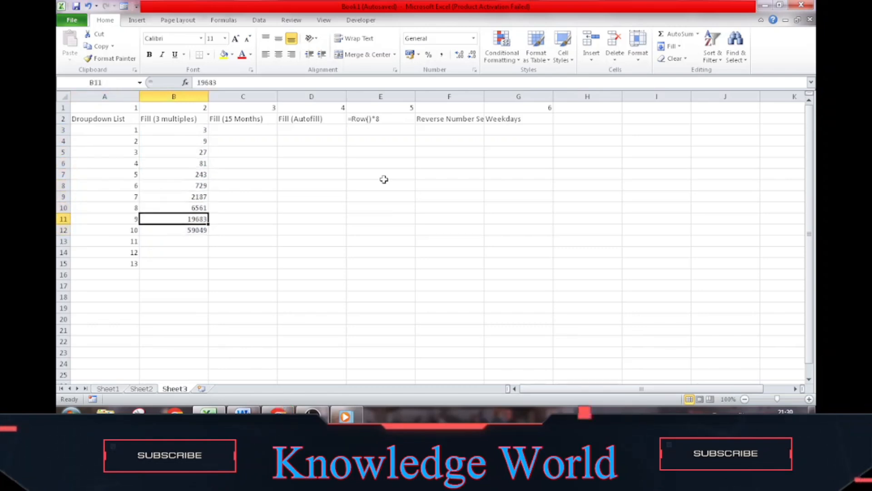
{"action": "key", "text": "ctrl+Up"}
{"action": "key", "text": "Down"}
{"action": "key", "text": "Down"}
{"action": "key", "text": "Down"}
{"action": "key", "text": "Down"}
{"action": "key", "text": "Down"}
{"action": "key", "text": "Down"}
{"action": "key", "text": "Down"}
{"action": "key", "text": "Down"}
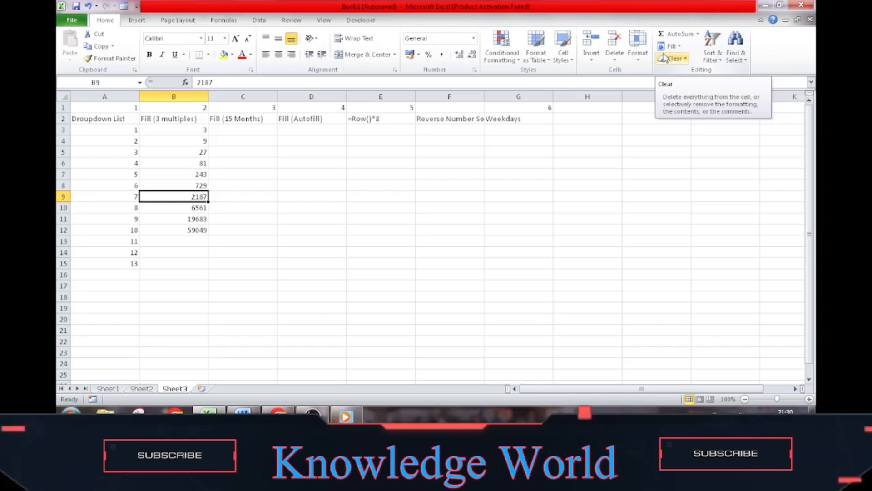
{"action": "key", "text": "Right"}
{"action": "key", "text": "Up"}
{"action": "key", "text": "Up"}
{"action": "key", "text": "Up"}
{"action": "key", "text": "Up"}
{"action": "key", "text": "Up"}
{"action": "key", "text": "Up"}
{"action": "key", "text": "Up"}
{"action": "key", "text": "Down"}
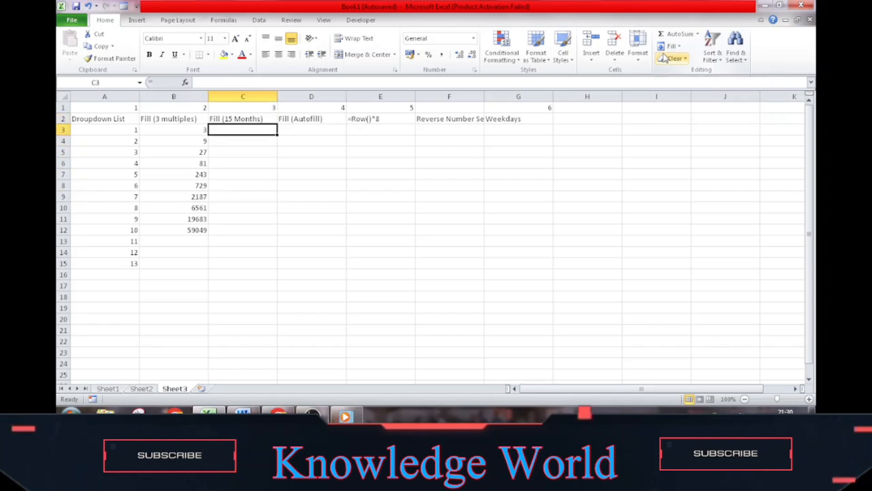
{"action": "left_click", "coordinate": [678, 50]}
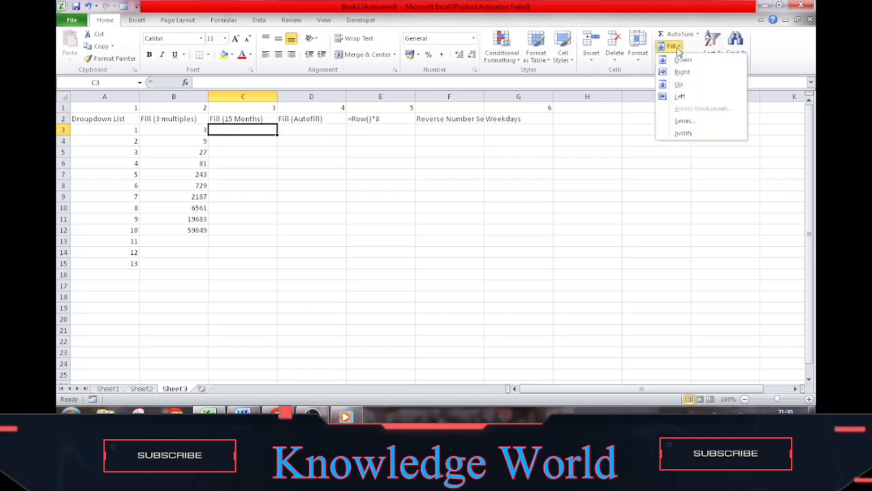
{"action": "left_click", "coordinate": [684, 121]}
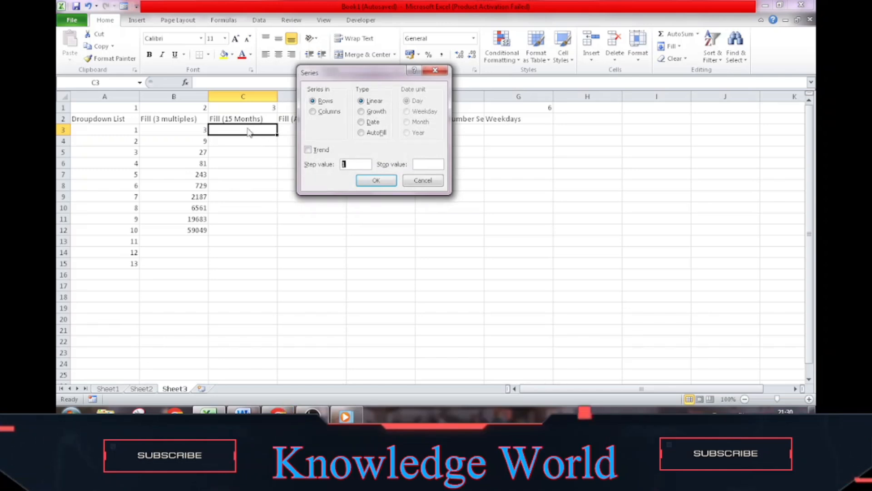
{"action": "left_click", "coordinate": [435, 71]}
Try the Short Date number format on the whole of column C, and undo it.
{"action": "left_click", "coordinate": [242, 92]}
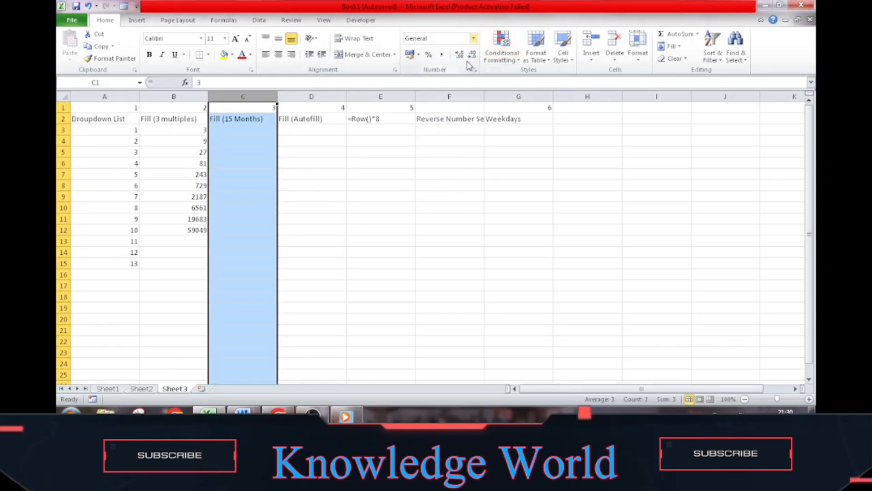
{"action": "left_click", "coordinate": [473, 38]}
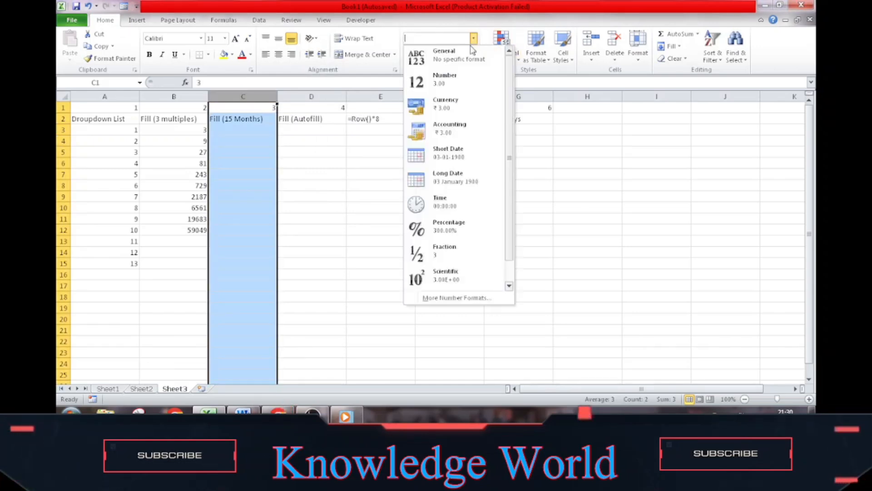
{"action": "left_click", "coordinate": [455, 156]}
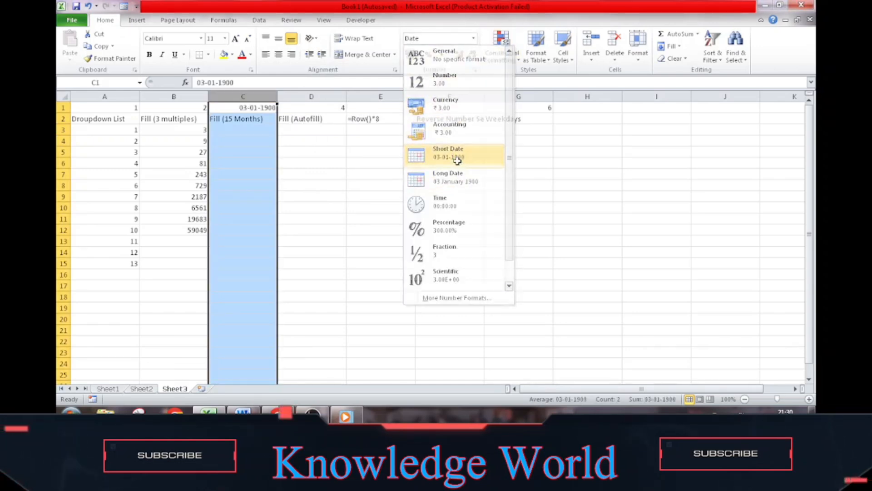
{"action": "left_click", "coordinate": [245, 132]}
{"action": "key", "text": "ctrl+z"}
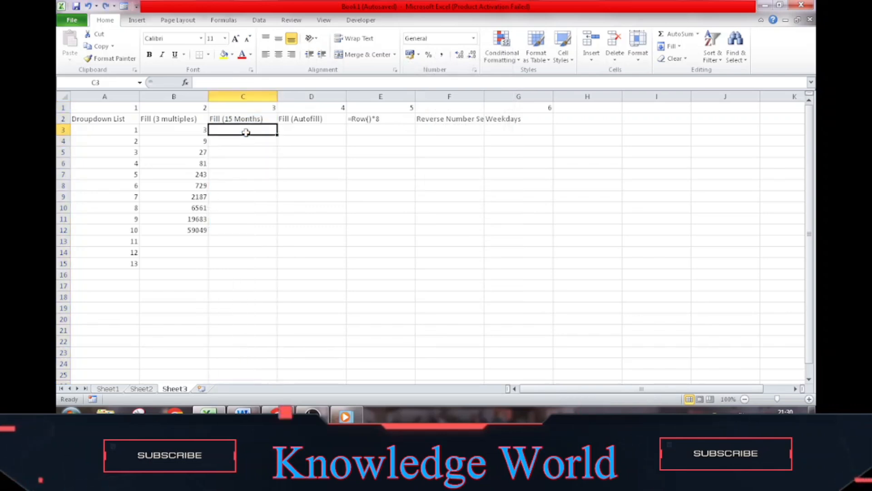
Enter the date 1-9-25 in cell C3 of the Fill (15 Months) column.
{"action": "type", "text": "1-"}
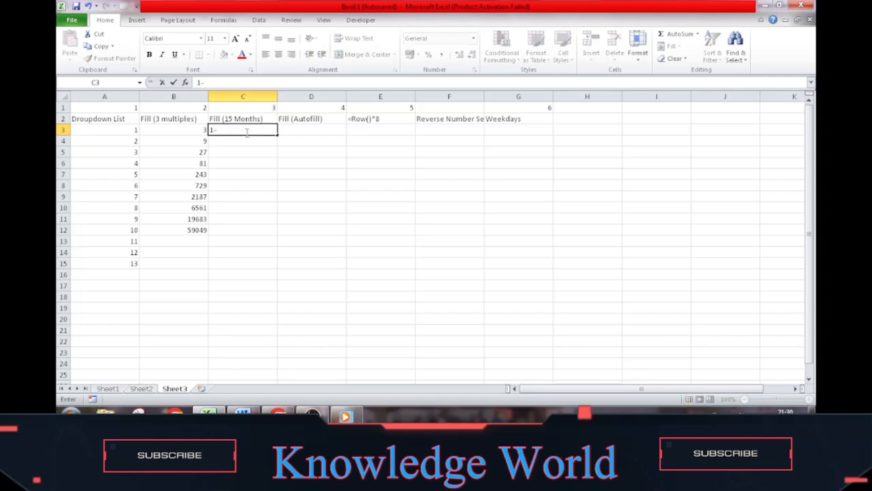
{"action": "type", "text": "09-2025"}
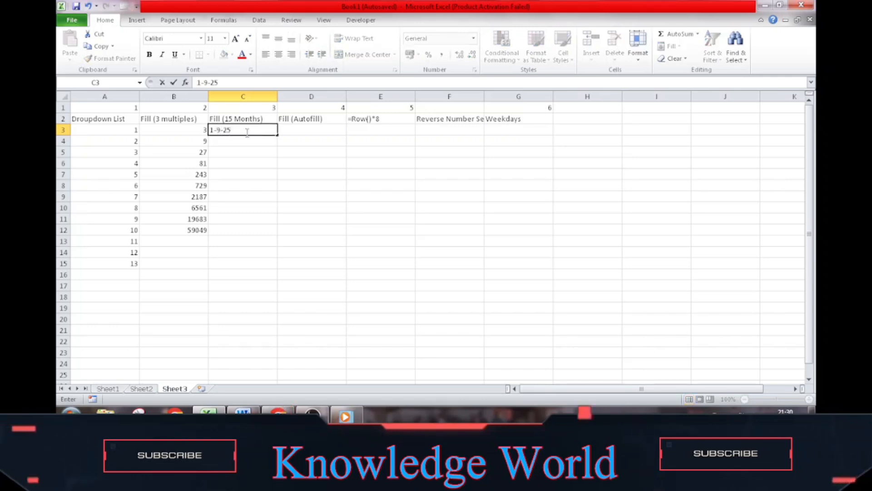
{"action": "key", "text": "Return"}
Try copying the date in C3 down through C15 with Fill Down, and undo it.
{"action": "left_click", "coordinate": [245, 132]}
{"action": "key", "text": "shift+Down"}
{"action": "key", "text": "shift+Down"}
{"action": "key", "text": "shift+Down"}
{"action": "key", "text": "shift+Down"}
{"action": "key", "text": "shift+Down"}
{"action": "key", "text": "shift+Down"}
{"action": "key", "text": "shift+Down"}
{"action": "key", "text": "shift+Down"}
{"action": "key", "text": "shift+Down"}
{"action": "key", "text": "shift+Down"}
{"action": "key", "text": "shift+Down"}
{"action": "key", "text": "shift+Down"}
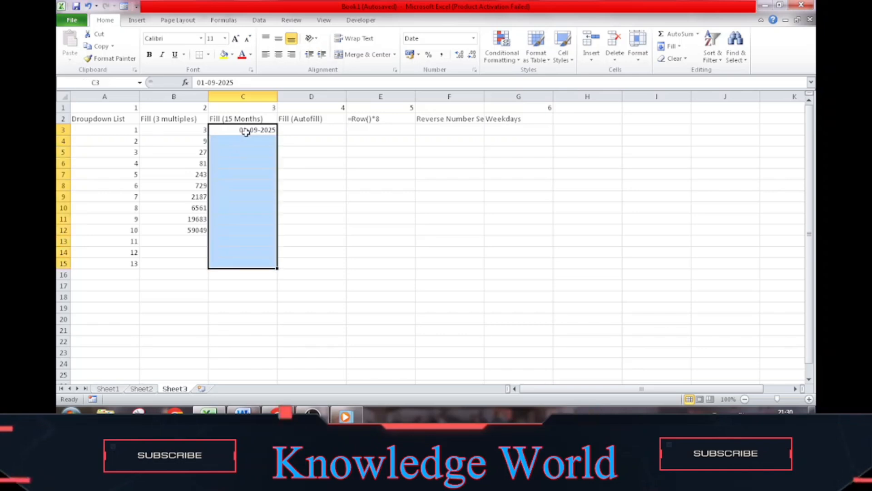
{"action": "key", "text": "ctrl+d"}
{"action": "left_click", "coordinate": [245, 132]}
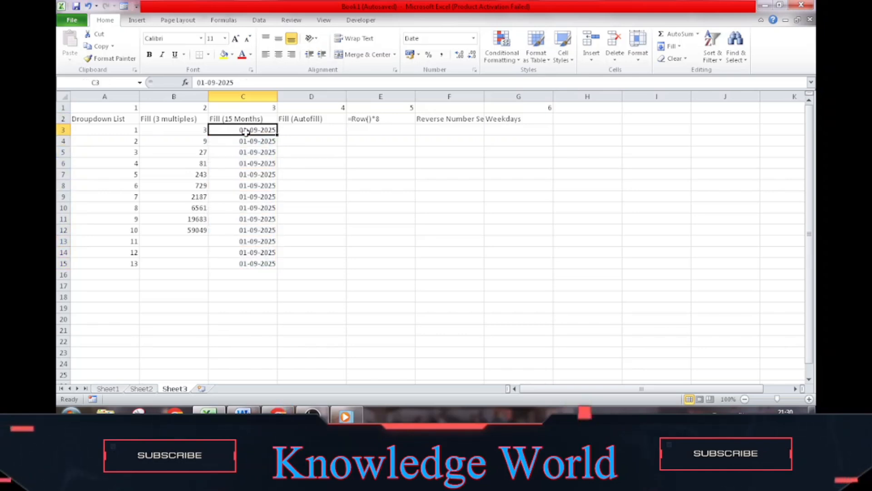
{"action": "key", "text": "ctrl+z"}
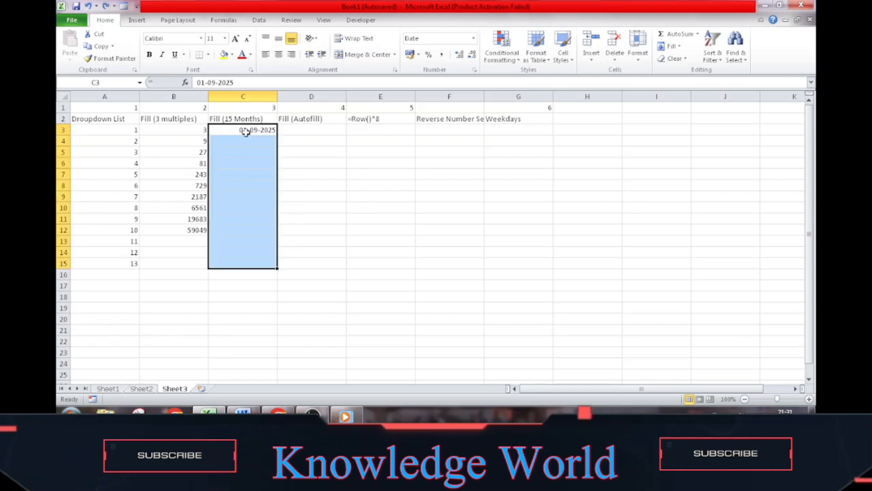
Enter the second date, 02-09-2025, in cell C4.
{"action": "left_click", "coordinate": [246, 131]}
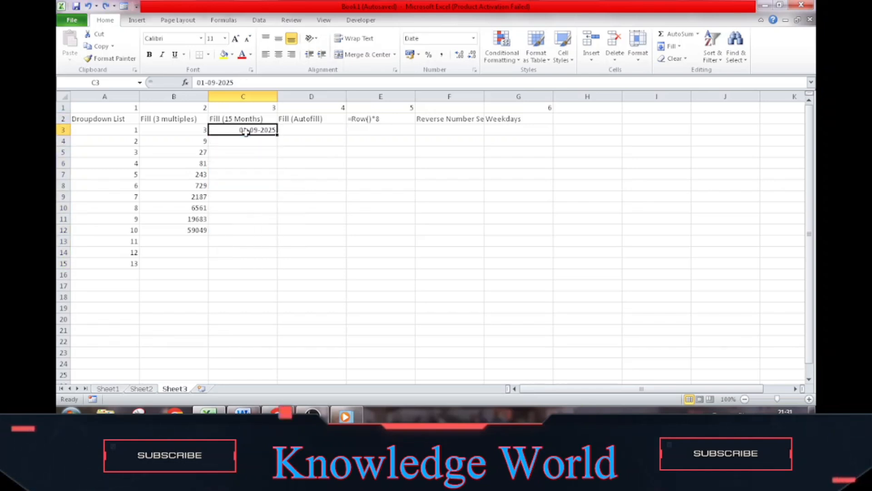
{"action": "key", "text": "Return"}
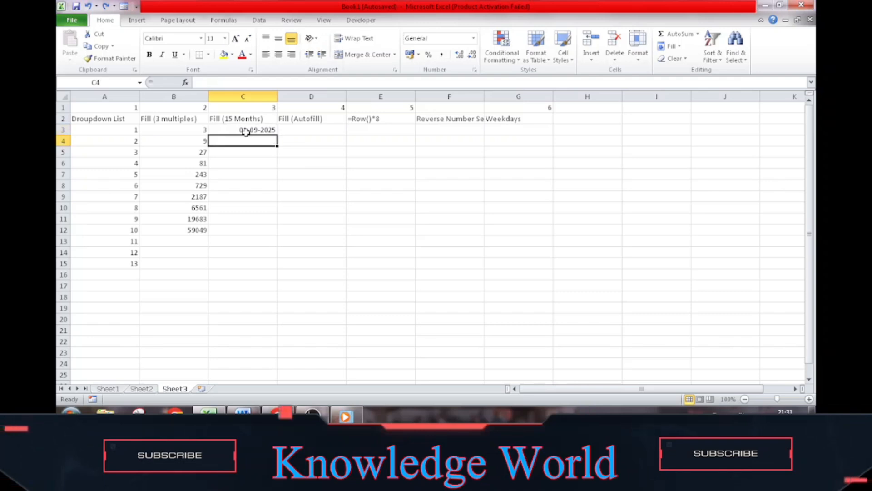
{"action": "type", "text": "2-9-2"}
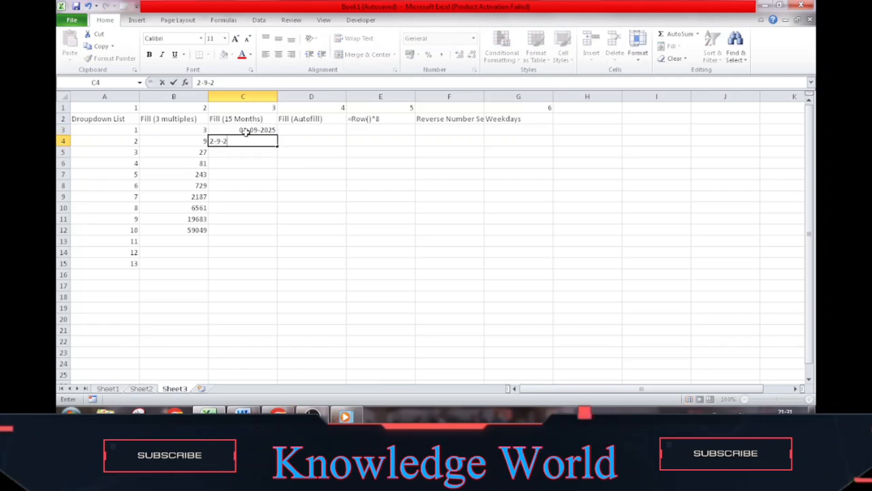
{"action": "key", "text": "Return"}
Try filling down from C3 over the range C3:C15 with both dates entered, and undo it.
{"action": "left_click", "coordinate": [246, 132]}
{"action": "key", "text": "shift+Down"}
{"action": "key", "text": "shift+Down"}
{"action": "key", "text": "shift+Down"}
{"action": "key", "text": "shift+Down"}
{"action": "key", "text": "shift+Down"}
{"action": "key", "text": "shift+Down"}
{"action": "key", "text": "shift+Down"}
{"action": "key", "text": "shift+Down"}
{"action": "key", "text": "shift+Down"}
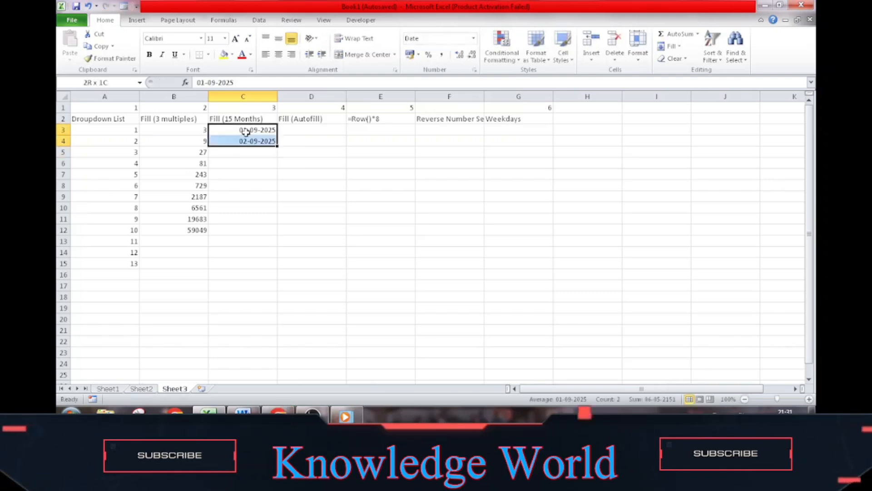
{"action": "key", "text": "shift+Down"}
{"action": "key", "text": "shift+Down"}
{"action": "key", "text": "shift+Down"}
{"action": "key", "text": "ctrl+d"}
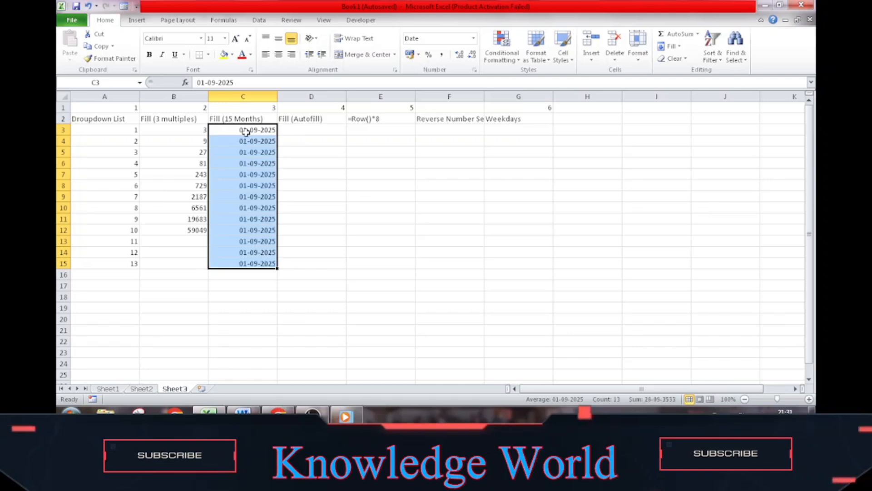
{"action": "key", "text": "ctrl+z"}
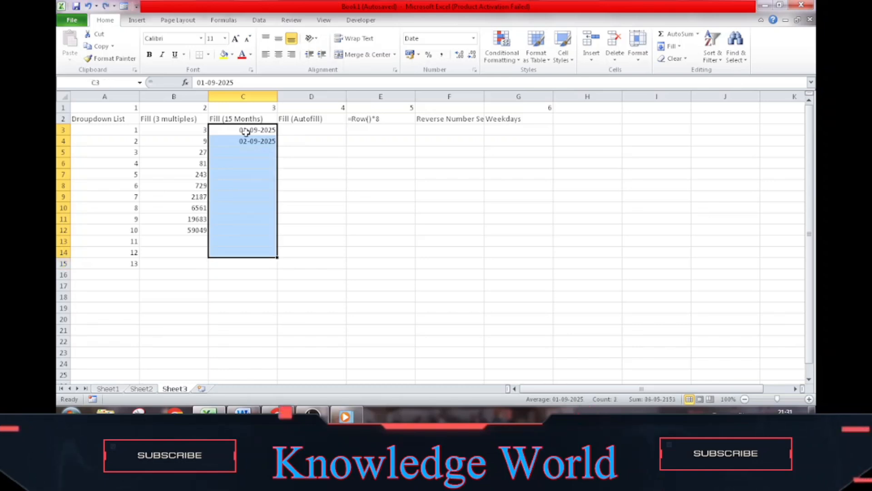
Extend the two dates in C3:C4 as a daily series down to C15 with the fill handle.
{"action": "left_click", "coordinate": [244, 130]}
{"action": "key", "text": "shift+Down"}
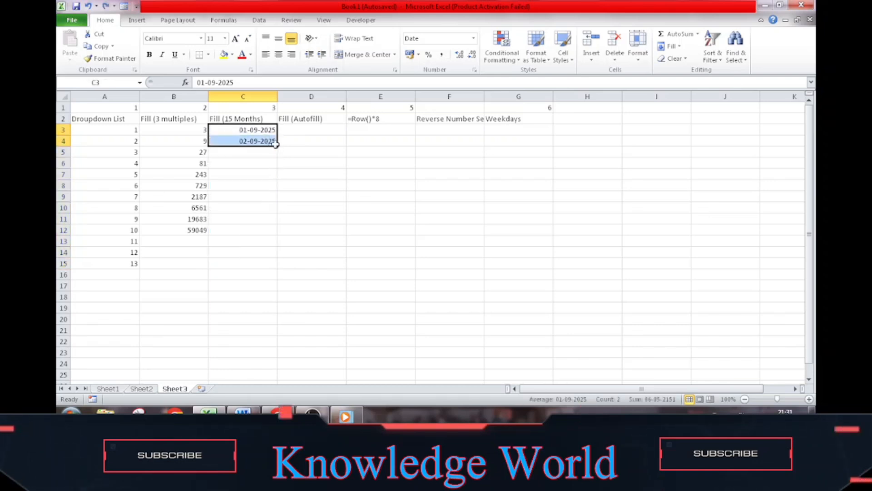
{"action": "left_click_drag", "start_coordinate": [275, 143], "coordinate": [270, 264]}
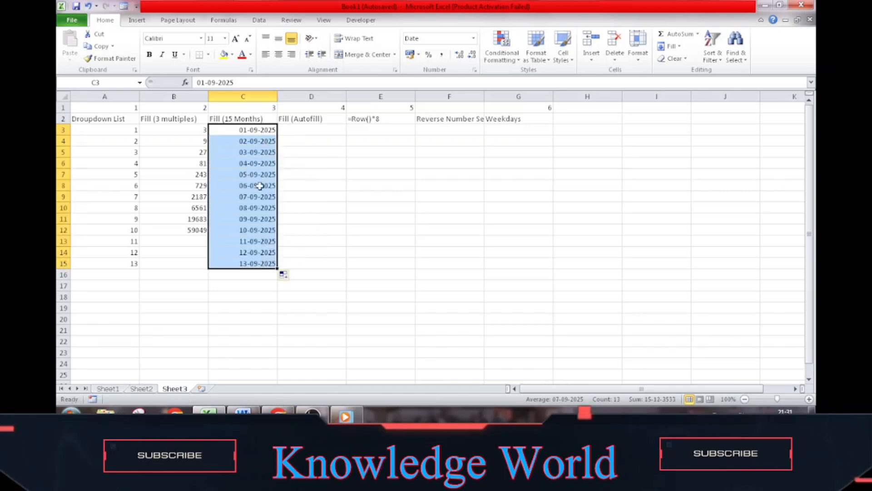
Fill C3:C15 with a date series in columns, using Month as the date unit and a step value of 15.
{"action": "left_click", "coordinate": [698, 35]}
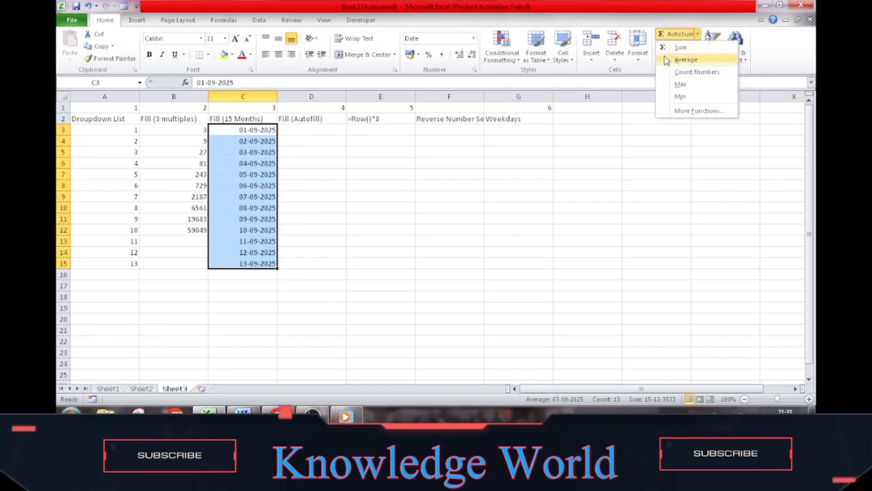
{"action": "left_click", "coordinate": [620, 130]}
{"action": "left_click", "coordinate": [681, 48]}
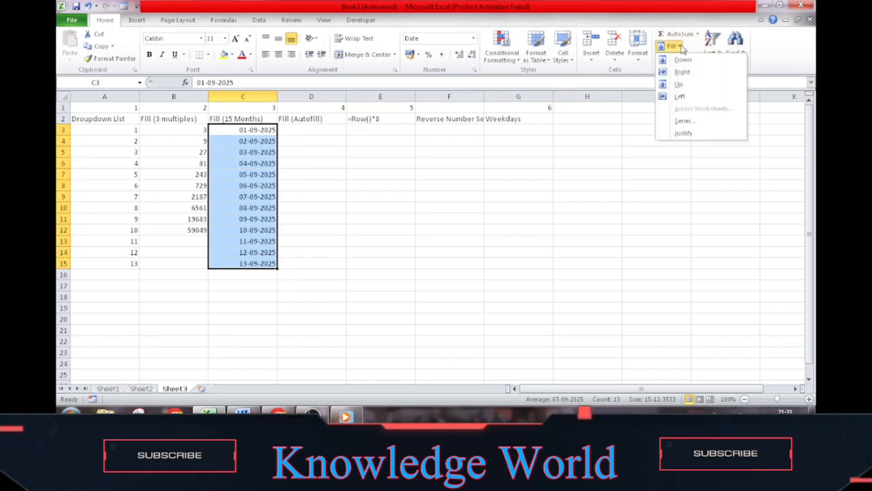
{"action": "left_click", "coordinate": [684, 121]}
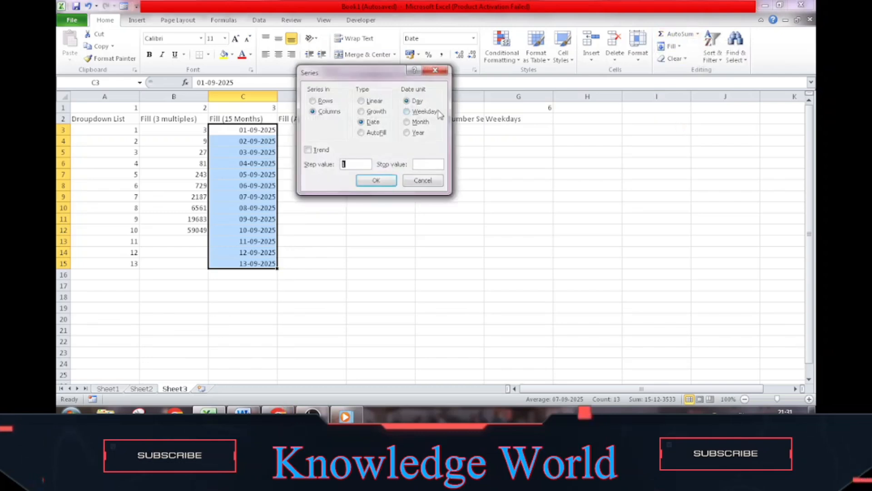
{"action": "left_click", "coordinate": [407, 122]}
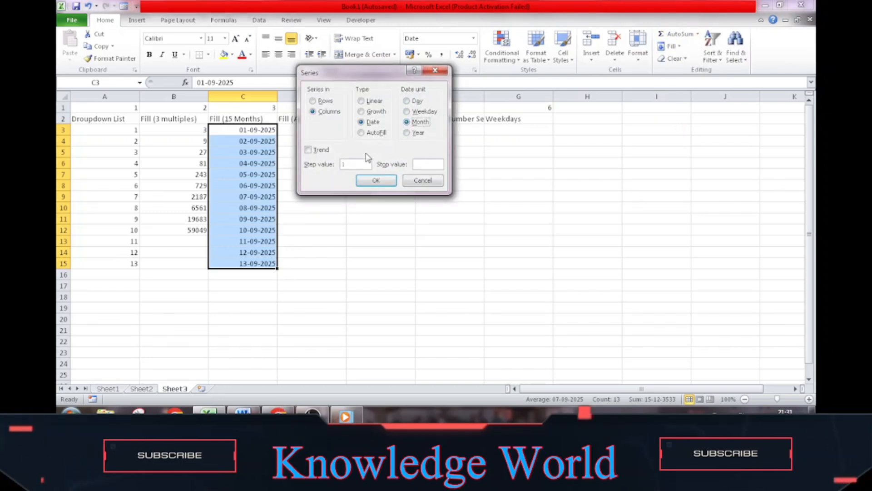
{"action": "left_click", "coordinate": [358, 163]}
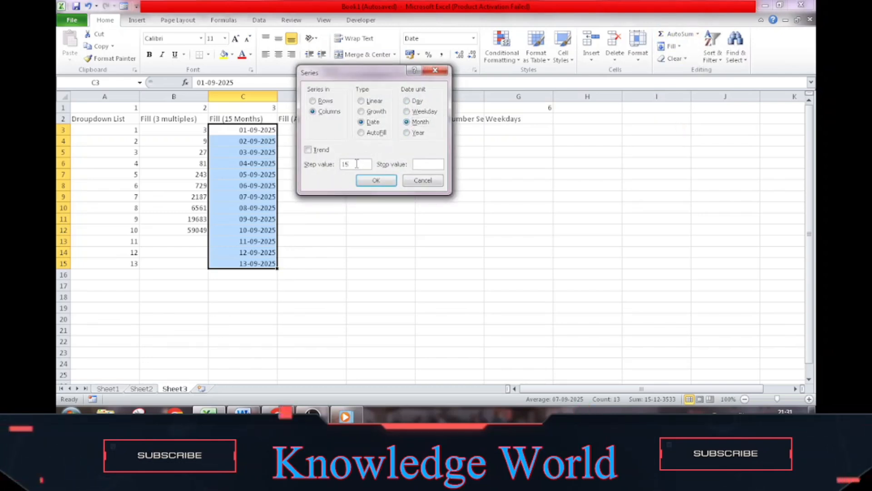
{"action": "left_click", "coordinate": [367, 182]}
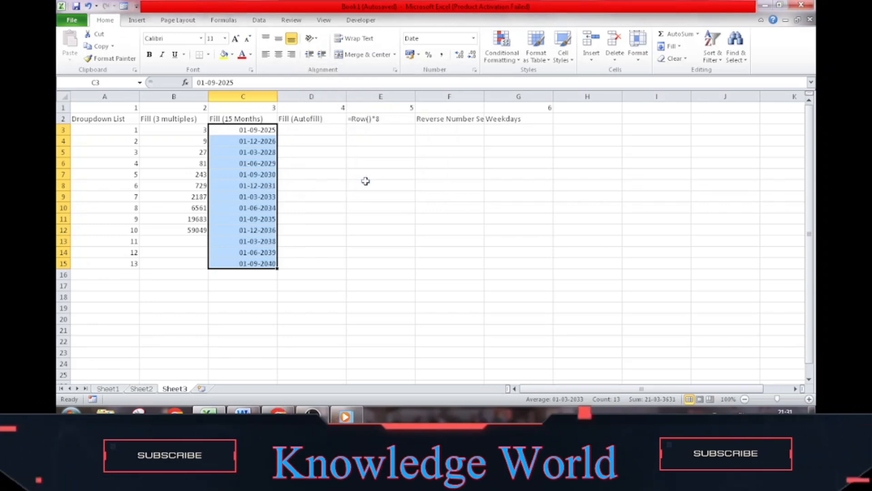
Examine the 15-month date series in column C cell by cell.
{"action": "key", "text": "Left"}
{"action": "key", "text": "Right"}
{"action": "key", "text": "Right"}
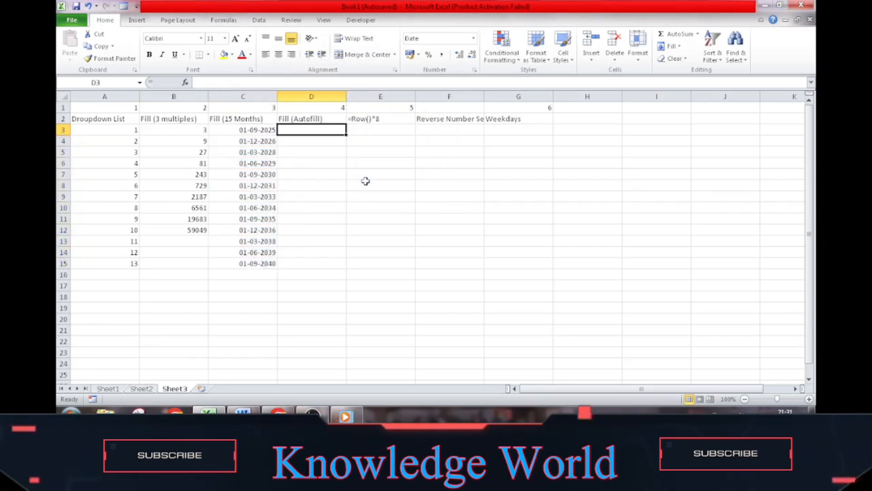
{"action": "key", "text": "Left"}
{"action": "key", "text": "Right"}
{"action": "key", "text": "Left"}
{"action": "key", "text": "Down"}
{"action": "key", "text": "Down"}
{"action": "key", "text": "Down"}
{"action": "key", "text": "Down"}
{"action": "key", "text": "Down"}
{"action": "key", "text": "Down"}
{"action": "key", "text": "Down"}
{"action": "key", "text": "Down"}
{"action": "key", "text": "Down"}
{"action": "key", "text": "Down"}
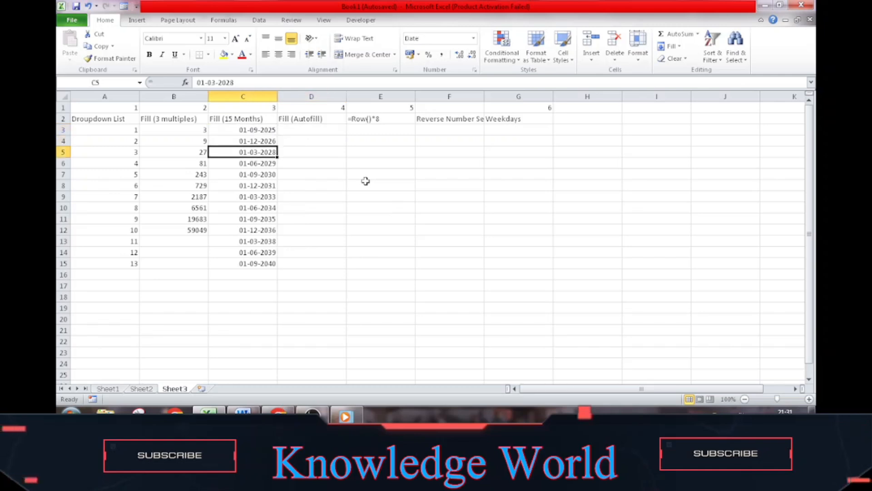
{"action": "key", "text": "Down"}
{"action": "key", "text": "Down"}
{"action": "key", "text": "Down"}
{"action": "key", "text": "Up"}
{"action": "key", "text": "Right"}
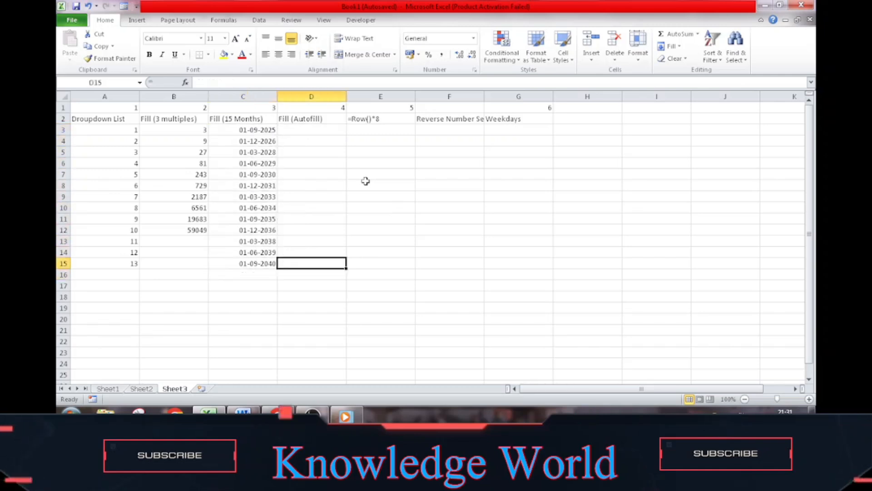
Enter the starting numbers 2, 8 and 10 in cells D3 to D5 of the Fill (Autofill) column.
{"action": "key", "text": "ctrl+Up"}
{"action": "key", "text": "Down"}
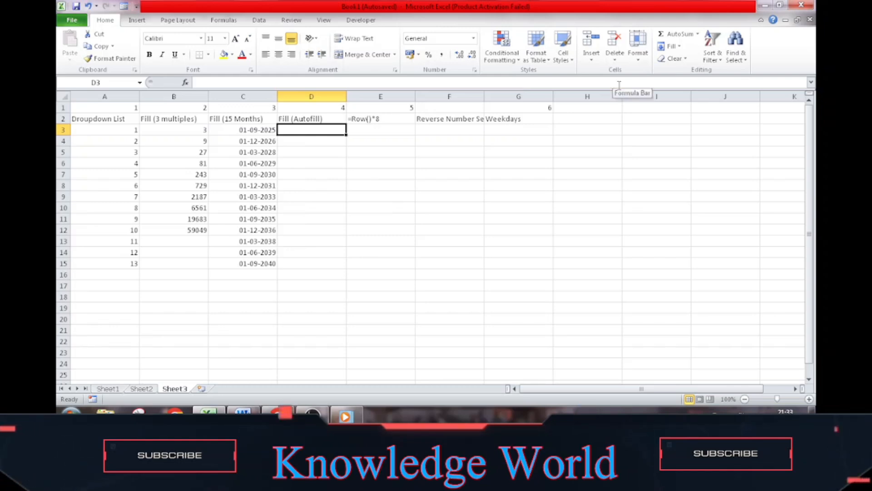
{"action": "type", "text": "2"}
{"action": "key", "text": "Return"}
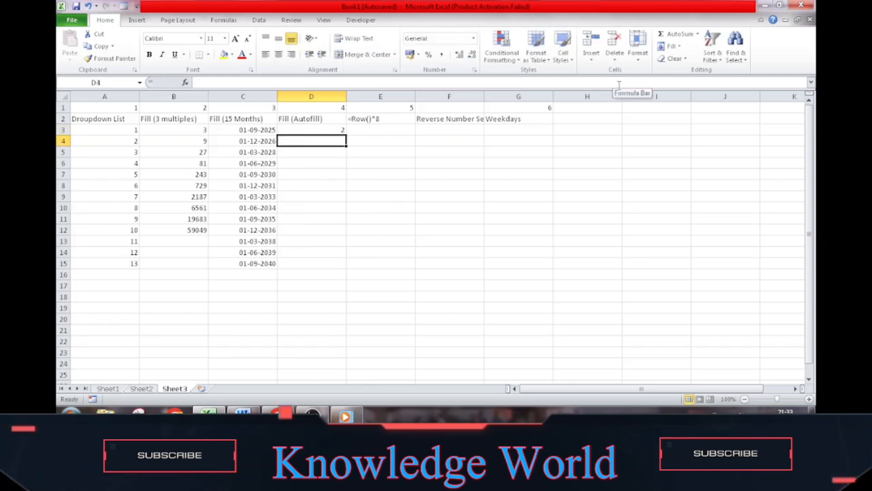
{"action": "type", "text": "8"}
{"action": "key", "text": "Return"}
{"action": "type", "text": "1"}
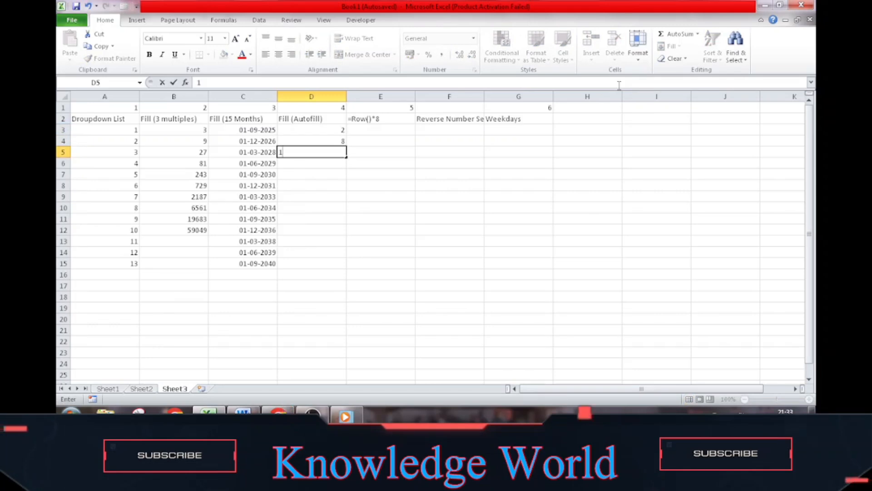
{"action": "type", "text": "0"}
{"action": "key", "text": "Return"}
Fill D3:D15 with an AutoFill series in columns, with 4 as the step value.
{"action": "key", "text": "Up"}
{"action": "key", "text": "Up"}
{"action": "key", "text": "Up"}
{"action": "key", "text": "shift+Down"}
{"action": "key", "text": "shift+Down"}
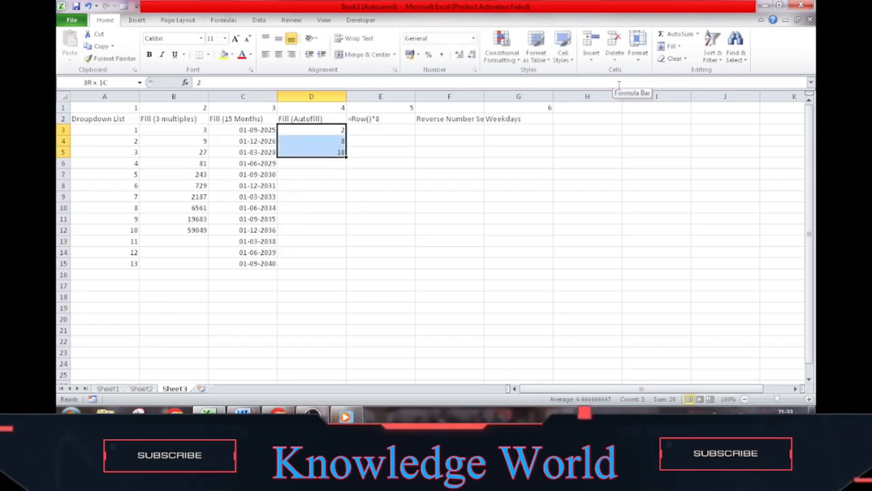
{"action": "key", "text": "shift+Down"}
{"action": "key", "text": "shift+Down"}
{"action": "key", "text": "shift+Down"}
{"action": "key", "text": "shift+Down"}
{"action": "key", "text": "shift+Down"}
{"action": "key", "text": "shift+Down"}
{"action": "key", "text": "shift+Down"}
{"action": "key", "text": "shift+Down"}
{"action": "key", "text": "shift+Down"}
{"action": "key", "text": "shift+Down"}
{"action": "key", "text": "shift+Down"}
{"action": "key", "text": "shift+Up"}
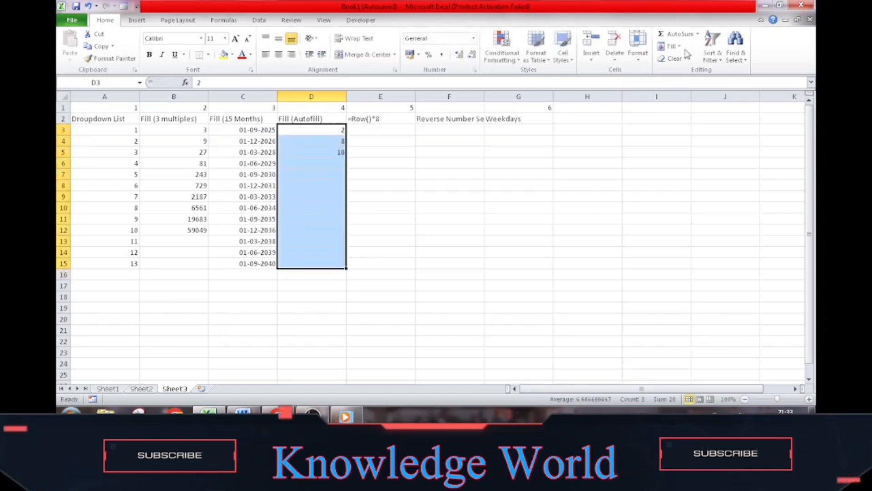
{"action": "left_click", "coordinate": [671, 45]}
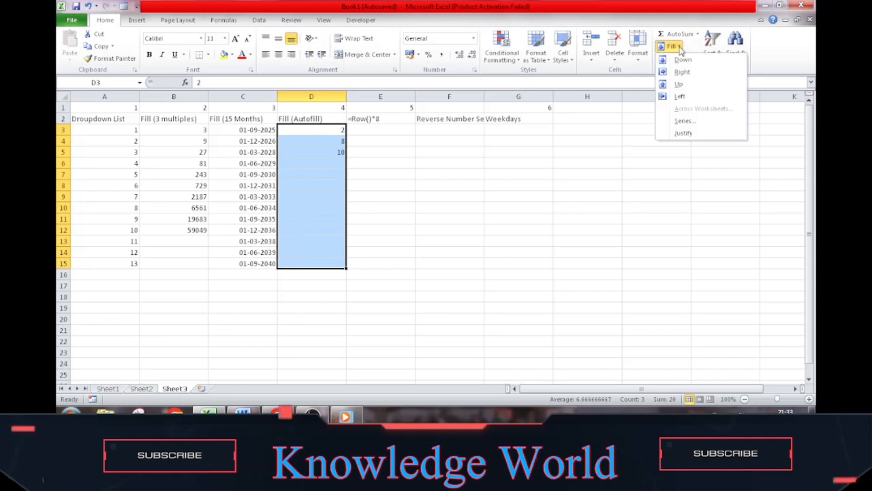
{"action": "left_click", "coordinate": [684, 121]}
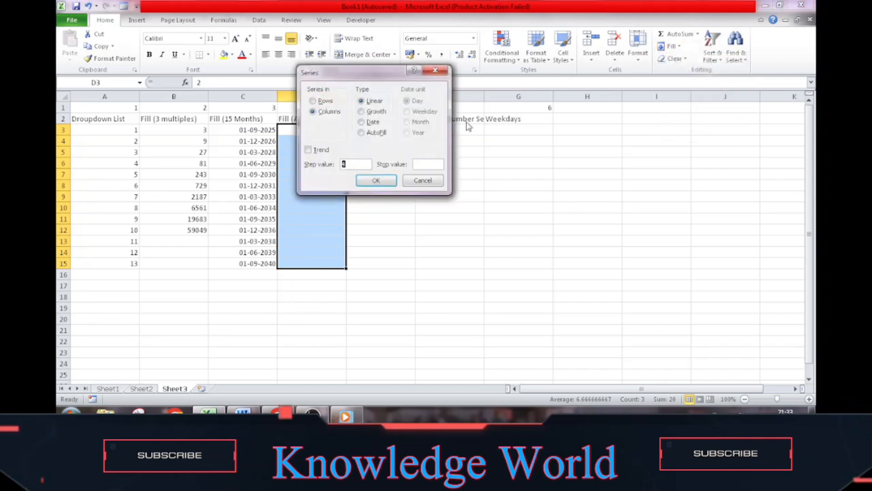
{"action": "type", "text": "4"}
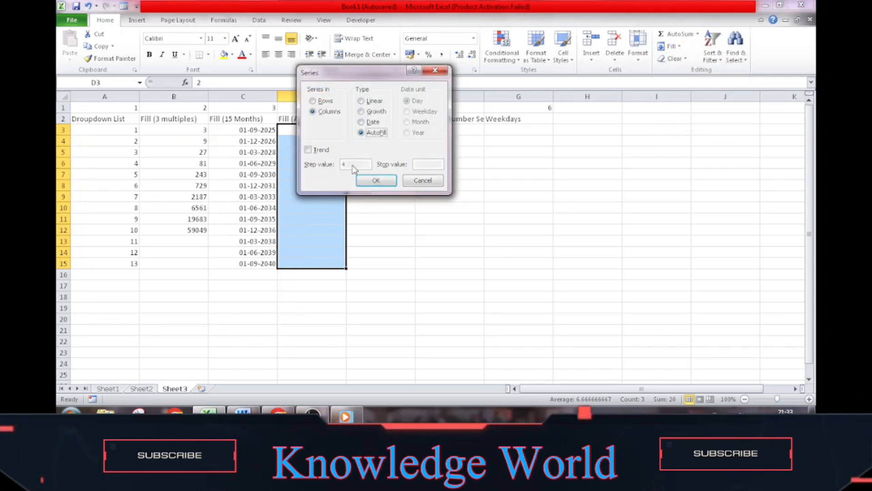
{"action": "left_click", "coordinate": [374, 181]}
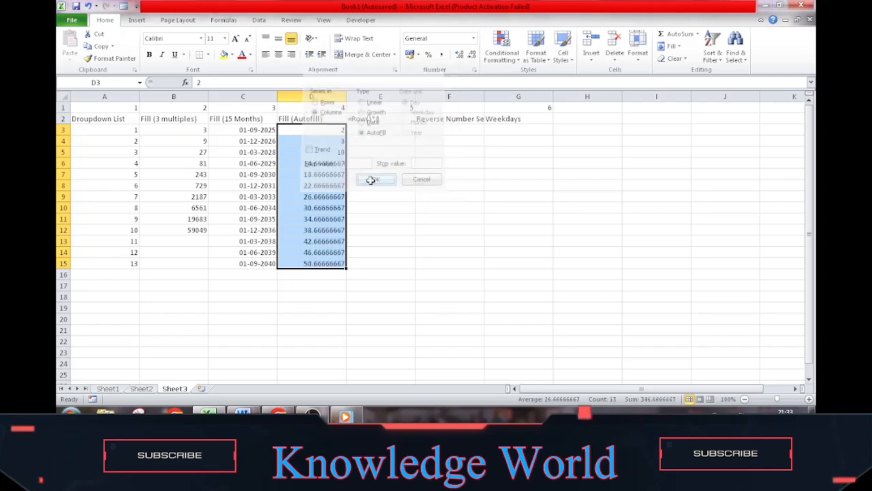
Examine the AutoFill series values in column D cell by cell.
{"action": "key", "text": "Down"}
{"action": "key", "text": "Down"}
{"action": "key", "text": "Down"}
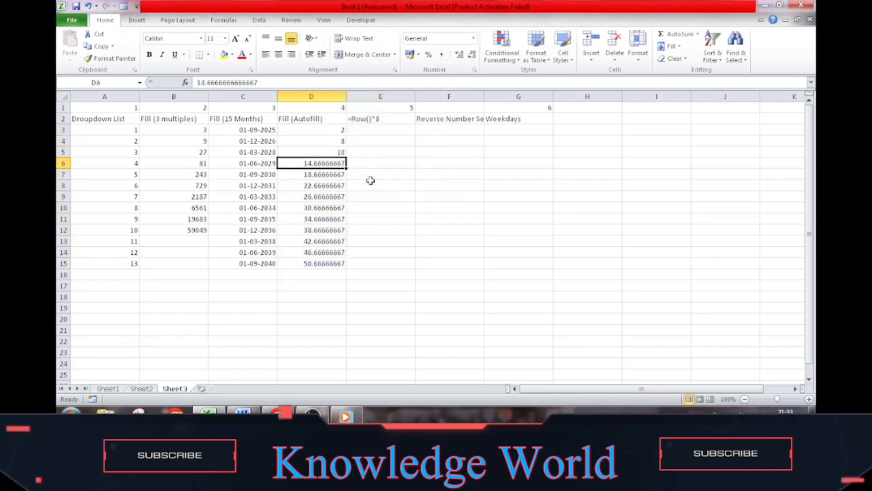
{"action": "key", "text": "Up"}
{"action": "key", "text": "Up"}
{"action": "key", "text": "Up"}
{"action": "key", "text": "Down"}
{"action": "key", "text": "Down"}
{"action": "key", "text": "Down"}
{"action": "key", "text": "Down"}
{"action": "key", "text": "Down"}
{"action": "key", "text": "Down"}
{"action": "key", "text": "Down"}
{"action": "key", "text": "Up"}
{"action": "key", "text": "Up"}
{"action": "key", "text": "Up"}
{"action": "key", "text": "Up"}
{"action": "key", "text": "Up"}
{"action": "key", "text": "Up"}
{"action": "key", "text": "Up"}
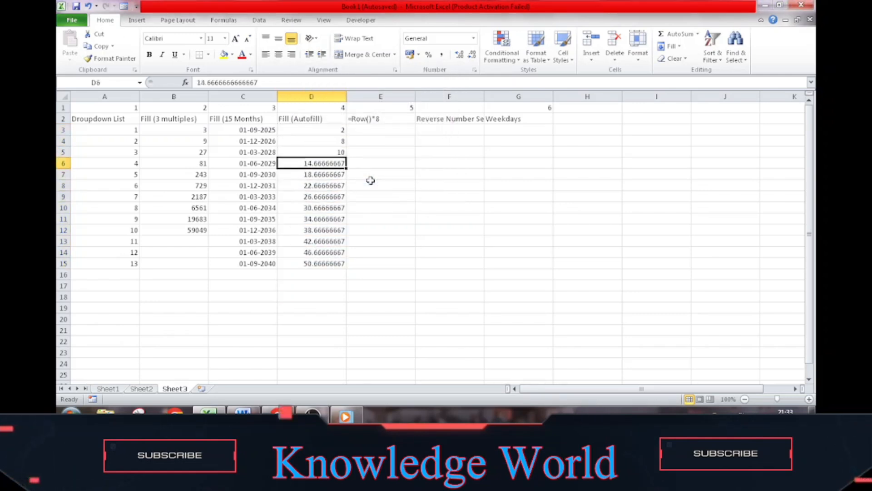
Format the Fill (Autofill) values in D3:D15 as Number with no decimal places.
{"action": "key", "text": "ctrl+shift+Down"}
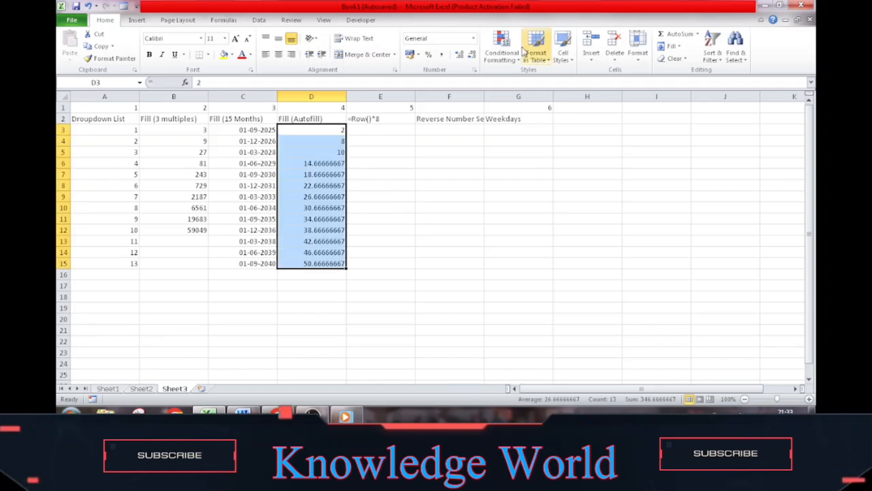
{"action": "left_click", "coordinate": [474, 39]}
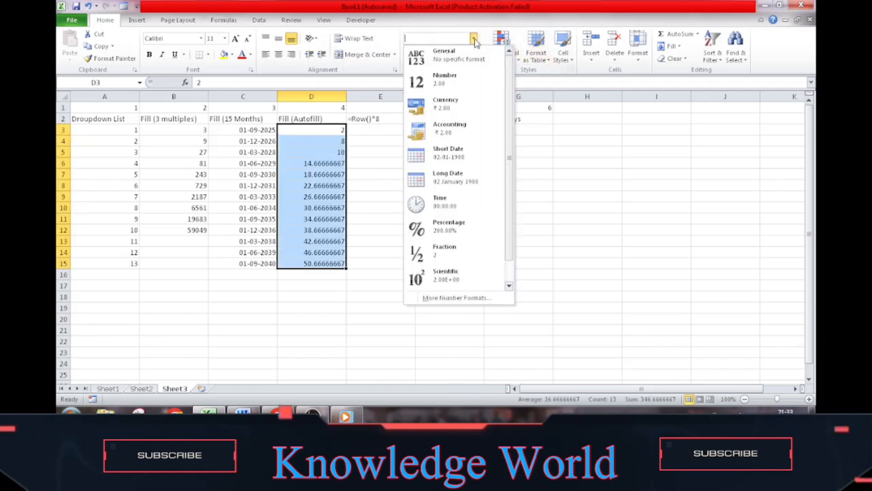
{"action": "left_click", "coordinate": [458, 89]}
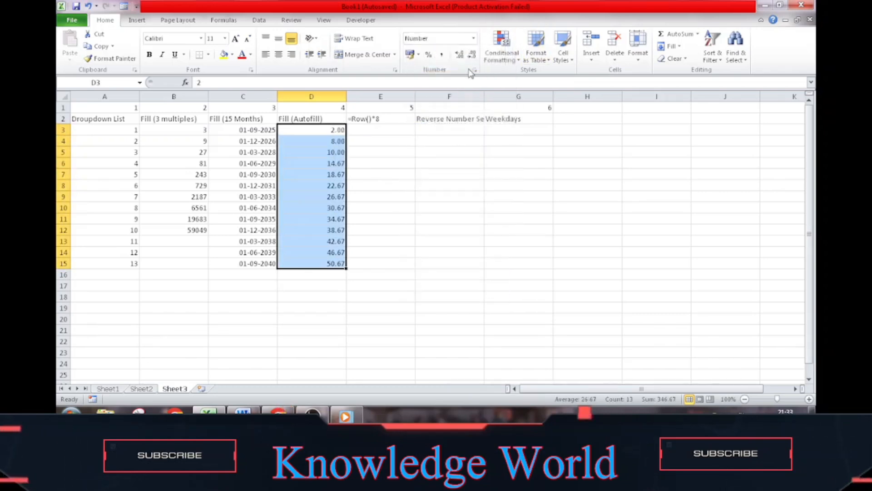
{"action": "left_click", "coordinate": [472, 55]}
{"action": "left_click", "coordinate": [472, 54]}
{"action": "left_click", "coordinate": [338, 185]}
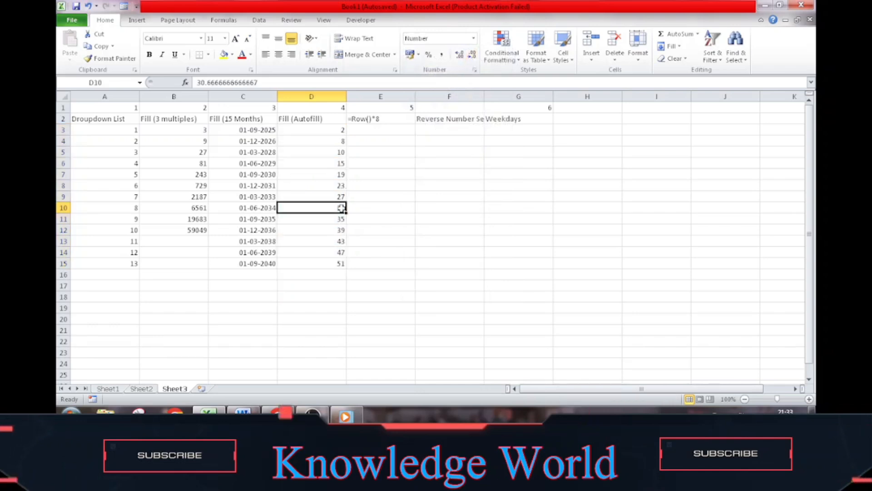
Examine the rounded values in column D cell by cell against their underlying values.
{"action": "key", "text": "Up"}
{"action": "key", "text": "Up"}
{"action": "key", "text": "Up"}
{"action": "key", "text": "Up"}
{"action": "key", "text": "Up"}
{"action": "key", "text": "Down"}
{"action": "key", "text": "Down"}
{"action": "key", "text": "Down"}
{"action": "key", "text": "Down"}
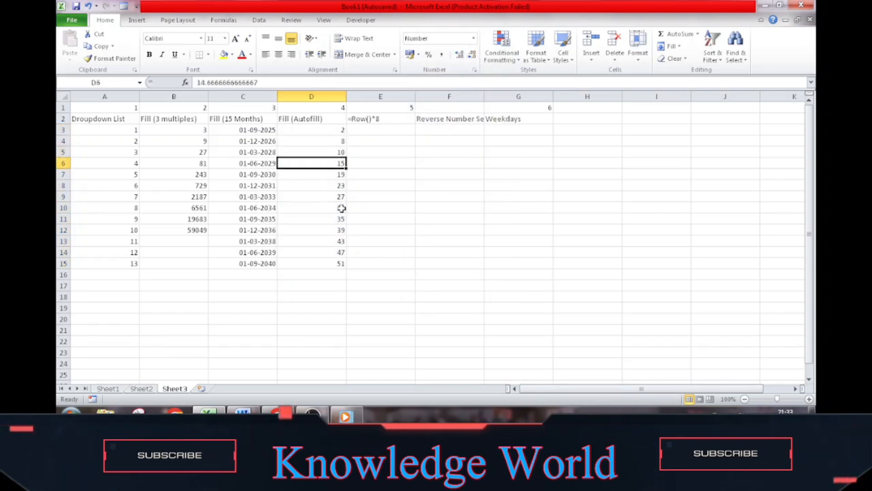
{"action": "key", "text": "Down"}
{"action": "key", "text": "Down"}
{"action": "key", "text": "Down"}
{"action": "key", "text": "Down"}
{"action": "key", "text": "Down"}
{"action": "key", "text": "Down"}
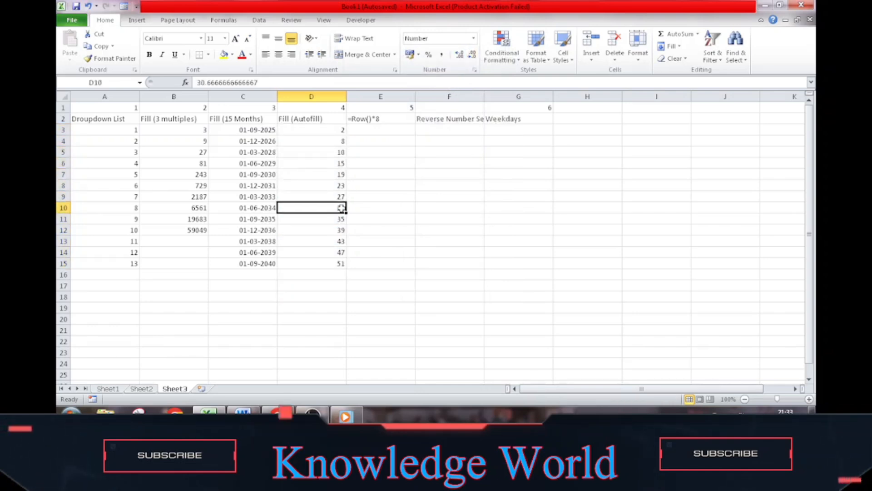
{"action": "key", "text": "Down"}
{"action": "key", "text": "Down"}
{"action": "key", "text": "Up"}
{"action": "key", "text": "Up"}
{"action": "key", "text": "Up"}
{"action": "key", "text": "Up"}
{"action": "key", "text": "Up"}
{"action": "key", "text": "Up"}
{"action": "key", "text": "Up"}
{"action": "key", "text": "Up"}
{"action": "key", "text": "Up"}
{"action": "key", "text": "Up"}
{"action": "key", "text": "Up"}
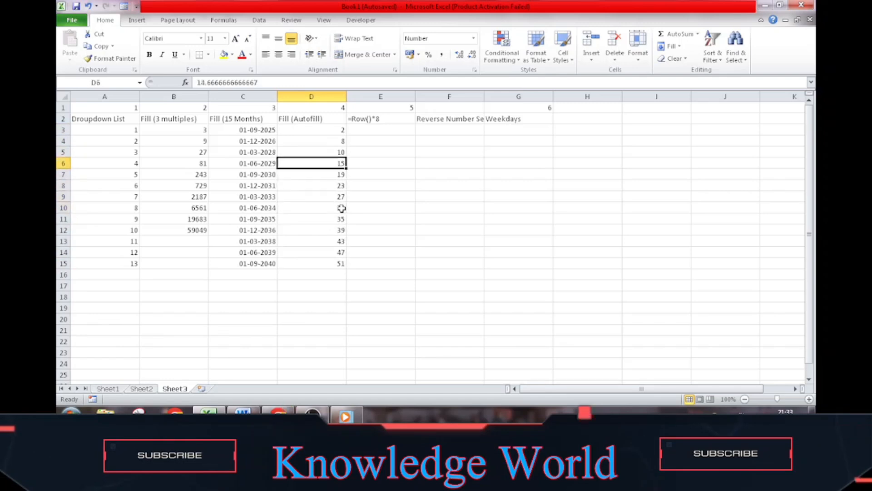
{"action": "key", "text": "Up"}
Compare the first numbers in column A with the starting values of the Fill (Autofill) column.
{"action": "key", "text": "Left"}
{"action": "key", "text": "Left"}
{"action": "key", "text": "Left"}
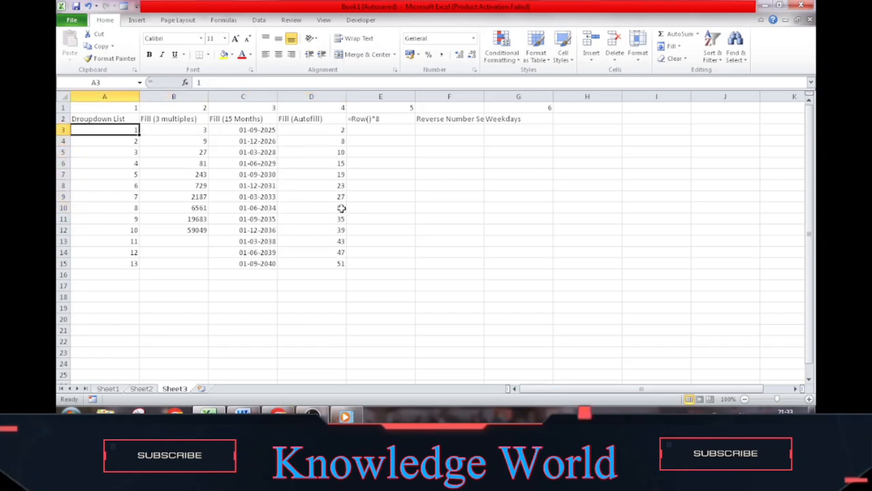
{"action": "key", "text": "Down"}
{"action": "key", "text": "Up"}
{"action": "key", "text": "Up"}
{"action": "key", "text": "Down"}
{"action": "key", "text": "Down"}
{"action": "key", "text": "Down"}
{"action": "key", "text": "Down"}
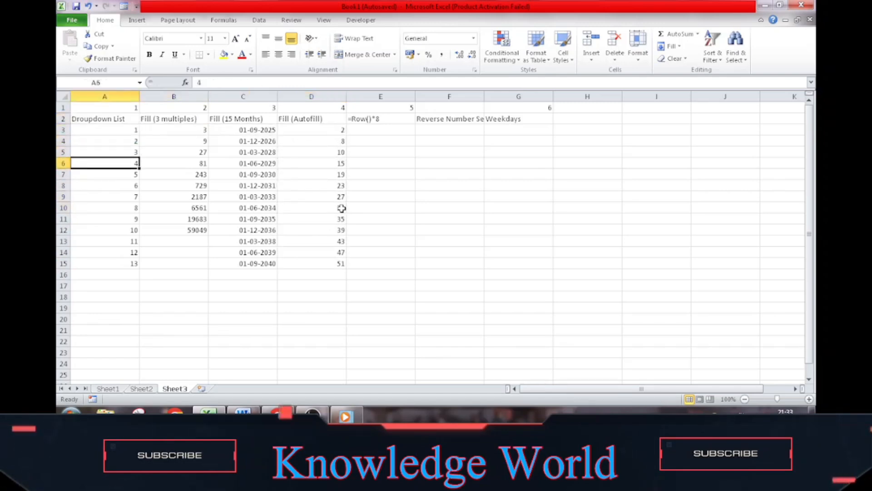
{"action": "key", "text": "Up"}
{"action": "key", "text": "Right"}
{"action": "key", "text": "Right"}
{"action": "key", "text": "Right"}
{"action": "key", "text": "Down"}
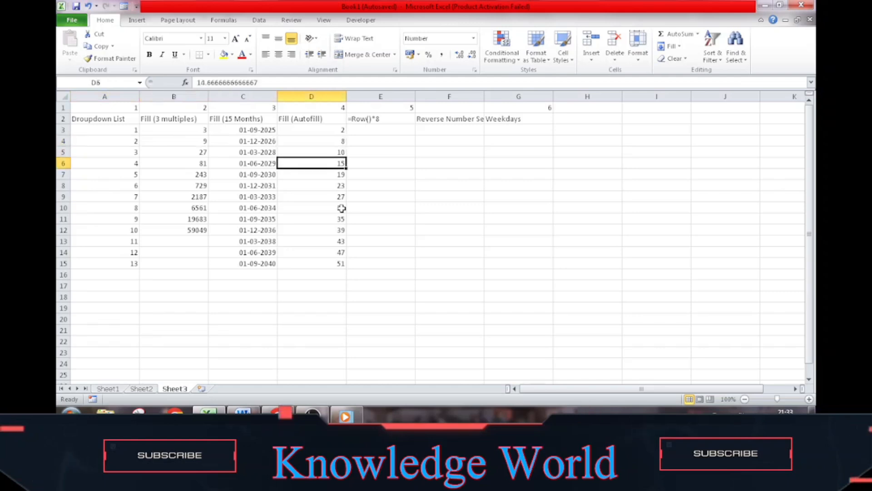
Review the remaining Fill (Autofill) values in column D down to row 12, returning to its first value.
{"action": "key", "text": "Down"}
{"action": "key", "text": "Down"}
{"action": "key", "text": "Down"}
{"action": "key", "text": "Down"}
{"action": "key", "text": "Down"}
{"action": "key", "text": "Down"}
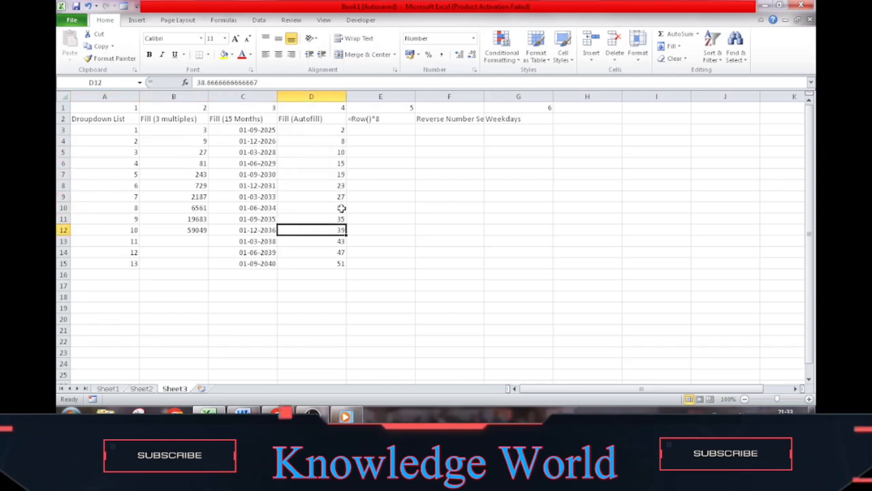
{"action": "key", "text": "ctrl+Up"}
{"action": "key", "text": "Down"}
{"action": "key", "text": "Down"}
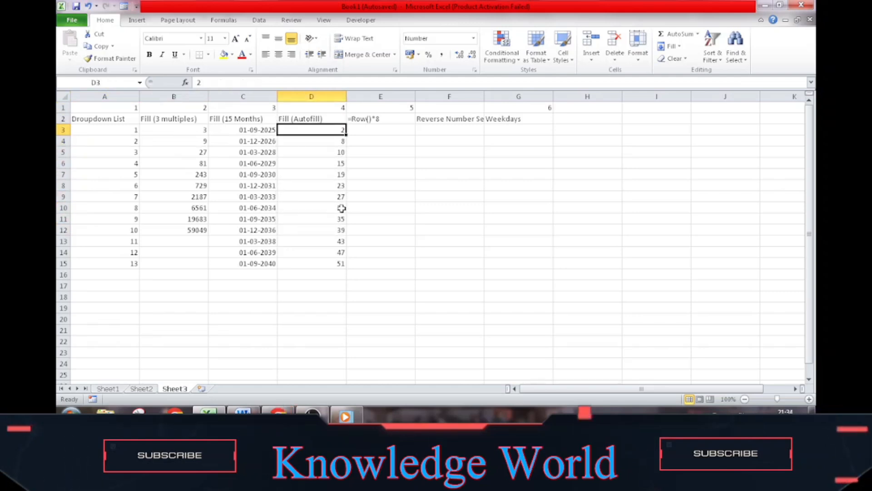
{"action": "key", "text": "ctrl+shift+Down"}
Enter the formula =ROW()*8 in cell E3 under the =Row()*8 heading.
{"action": "key", "text": "Right"}
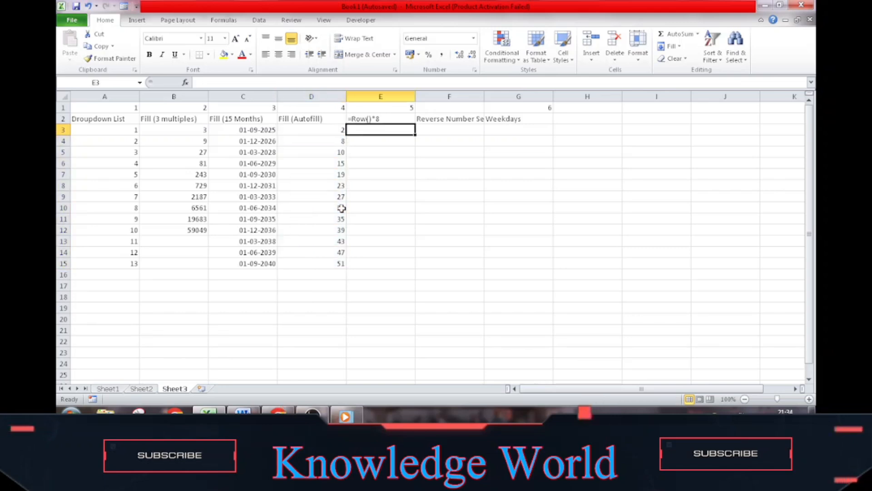
{"action": "key", "text": "Left"}
{"action": "key", "text": "Right"}
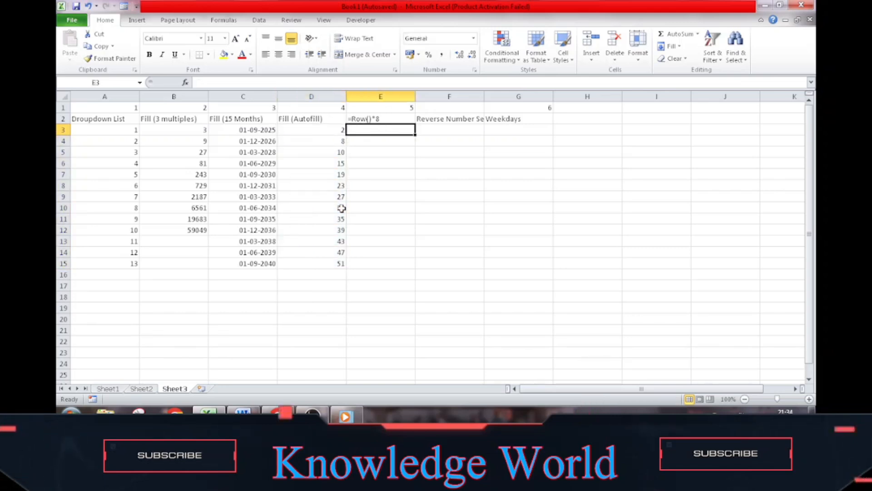
{"action": "key", "text": "Up"}
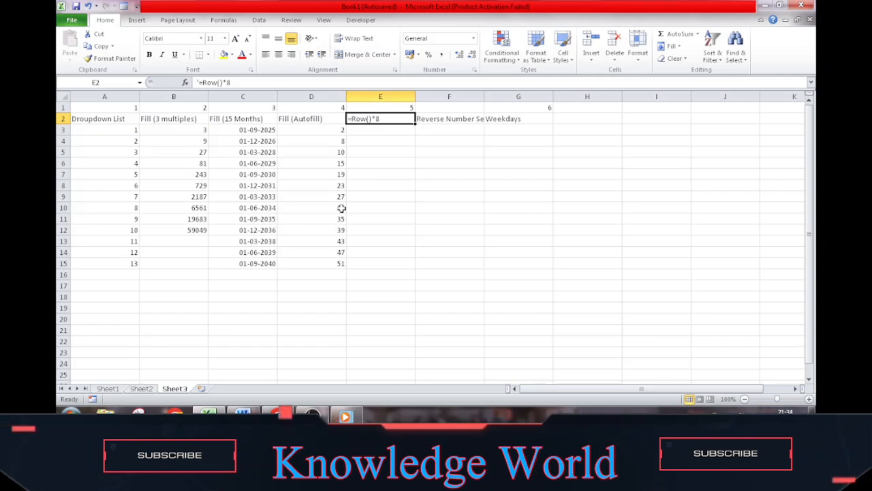
{"action": "key", "text": "Down"}
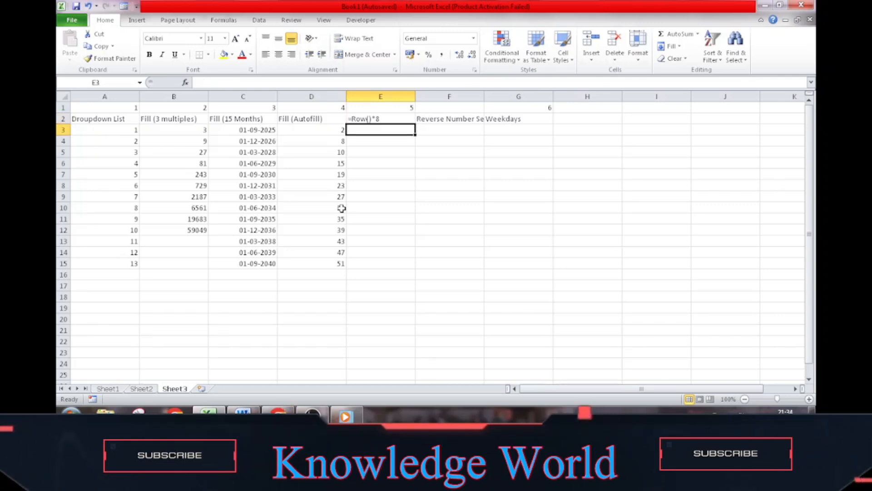
{"action": "type", "text": "=row"}
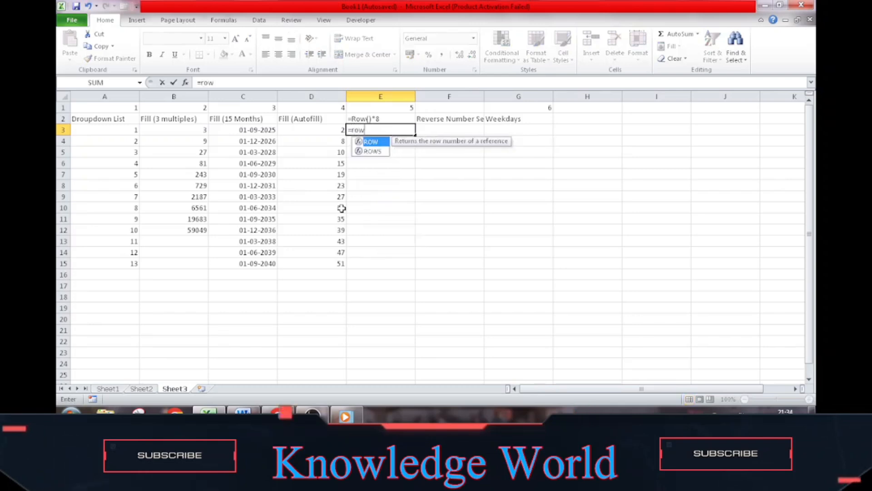
{"action": "key", "text": "Tab"}
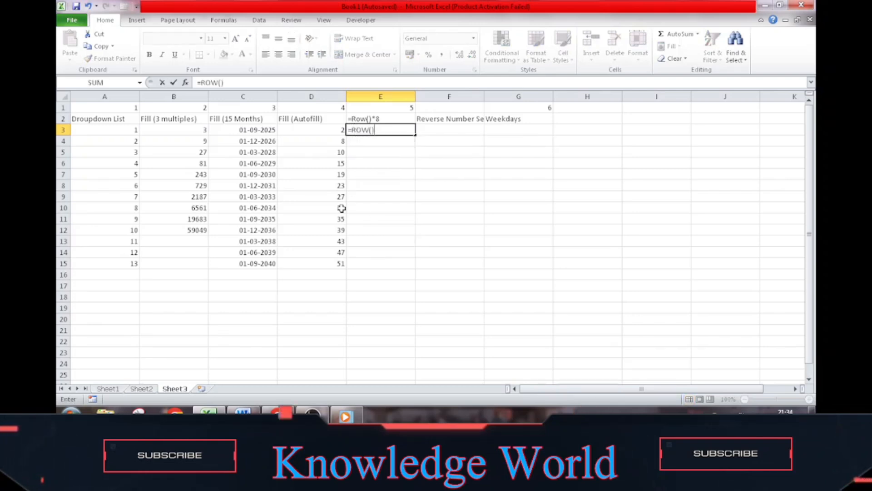
{"action": "type", "text": "*8"}
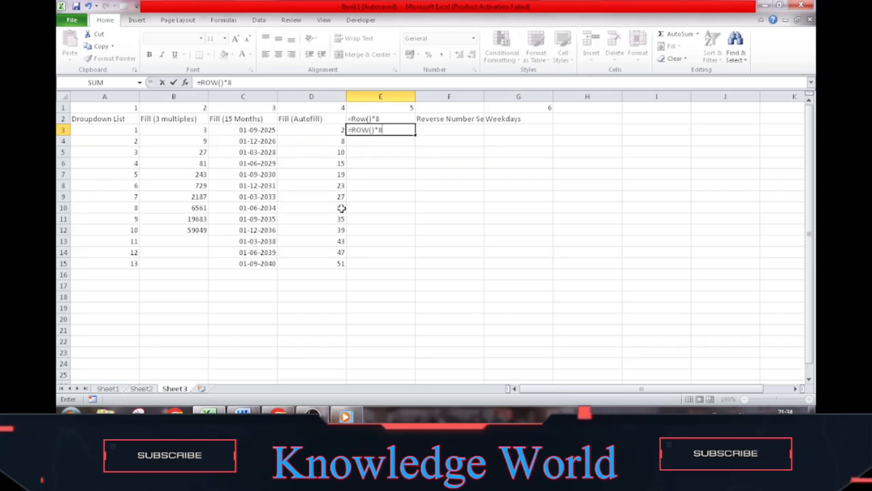
{"action": "key", "text": "ctrl+Return"}
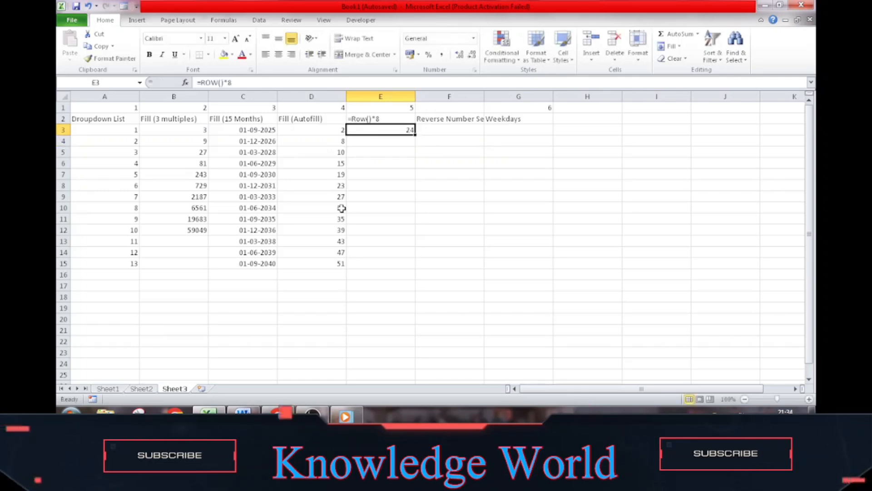
Copy the formula in E3 down through E15, level with the last value in column D.
{"action": "key", "text": "Left"}
{"action": "key", "text": "Right"}
{"action": "key", "text": "ctrl+c"}
{"action": "key", "text": "Left"}
{"action": "key", "text": "ctrl+Down"}
{"action": "key", "text": "Right"}
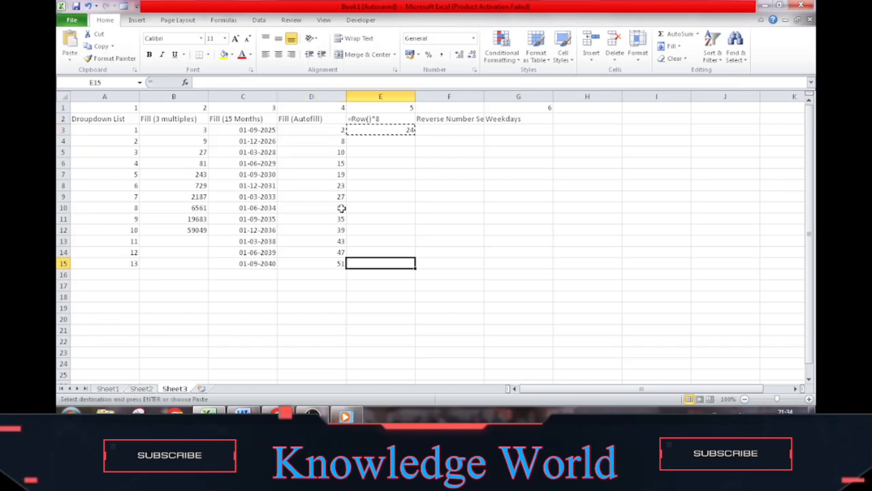
{"action": "key", "text": "ctrl+shift+Up"}
{"action": "key", "text": "Return"}
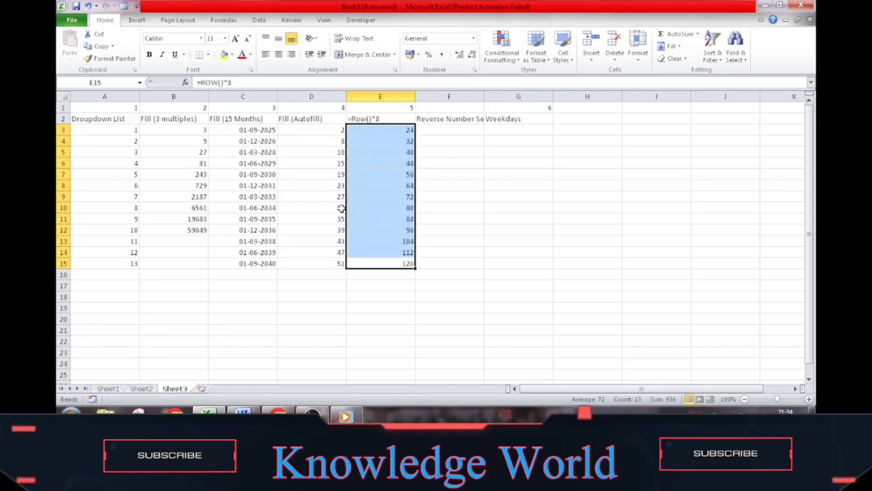
Examine the row-based multiples of 8 in column E from the last cell up to E3.
{"action": "key", "text": "Up"}
{"action": "key", "text": "Up"}
{"action": "key", "text": "Up"}
{"action": "key", "text": "Up"}
{"action": "key", "text": "Up"}
{"action": "key", "text": "Up"}
{"action": "key", "text": "Up"}
{"action": "key", "text": "Up"}
{"action": "key", "text": "Up"}
{"action": "key", "text": "Up"}
{"action": "key", "text": "Up"}
{"action": "key", "text": "Up"}
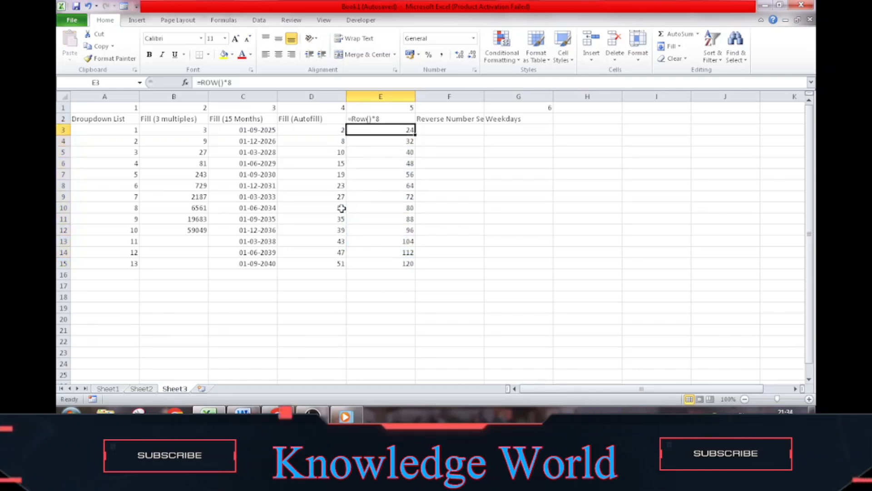
Review the first value of each completed series across row 3, from column A to column F.
{"action": "key", "text": "Right"}
{"action": "key", "text": "Left"}
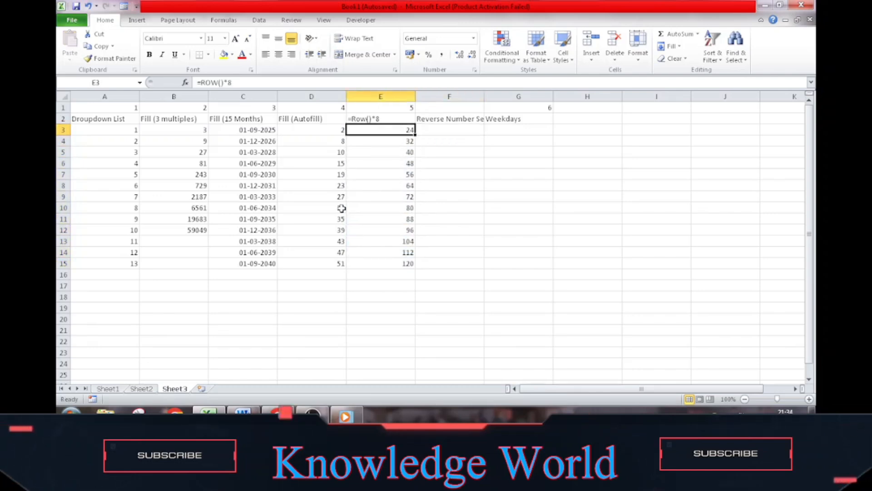
{"action": "key", "text": "Left"}
{"action": "key", "text": "Left"}
{"action": "key", "text": "Left"}
{"action": "key", "text": "Left"}
{"action": "key", "text": "Right"}
{"action": "key", "text": "Right"}
{"action": "key", "text": "Right"}
{"action": "key", "text": "Right"}
{"action": "key", "text": "Right"}
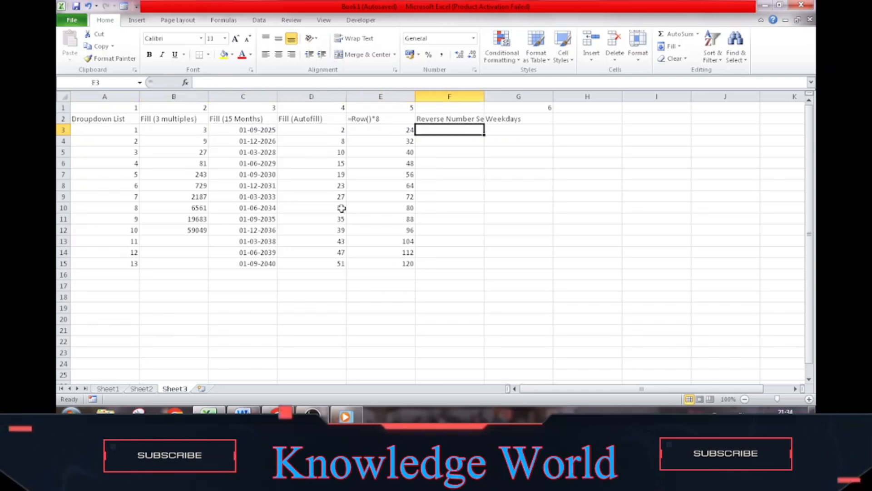
{"action": "key", "text": "Left"}
{"action": "key", "text": "Right"}
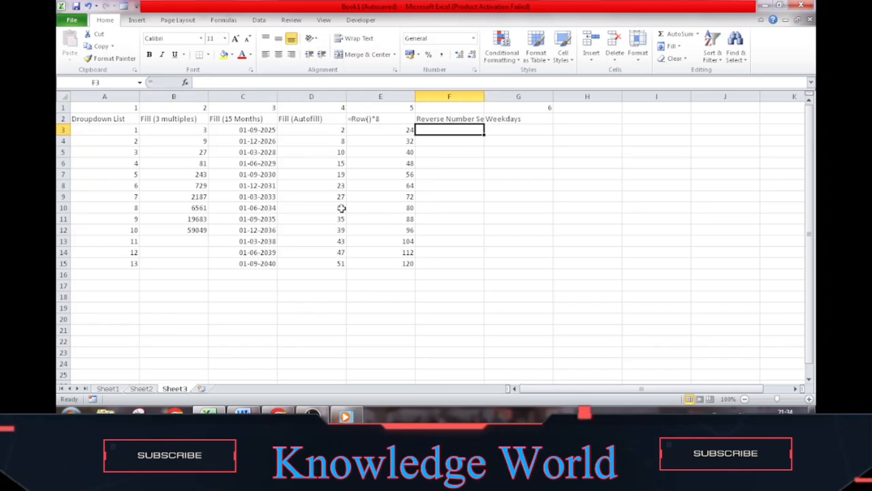
Enter 6 in F1 above the Reverse Number Series heading and fit column F's width to its contents.
{"action": "key", "text": "Up"}
{"action": "key", "text": "Up"}
{"action": "type", "text": "6"}
{"action": "key", "text": "Return"}
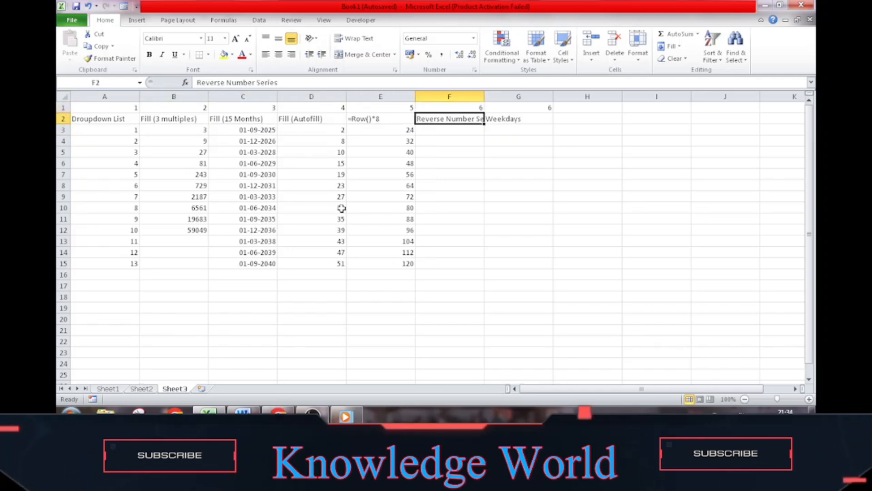
{"action": "double_click", "coordinate": [484, 96]}
Enter the starting numbers 10 and 8 in cells F3 and F4 of the Reverse Number Series column.
{"action": "left_click", "coordinate": [483, 131]}
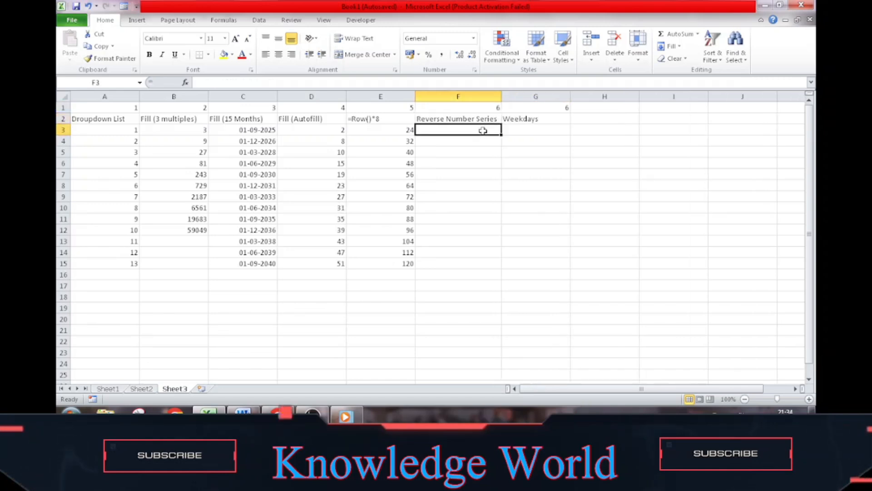
{"action": "type", "text": "10"}
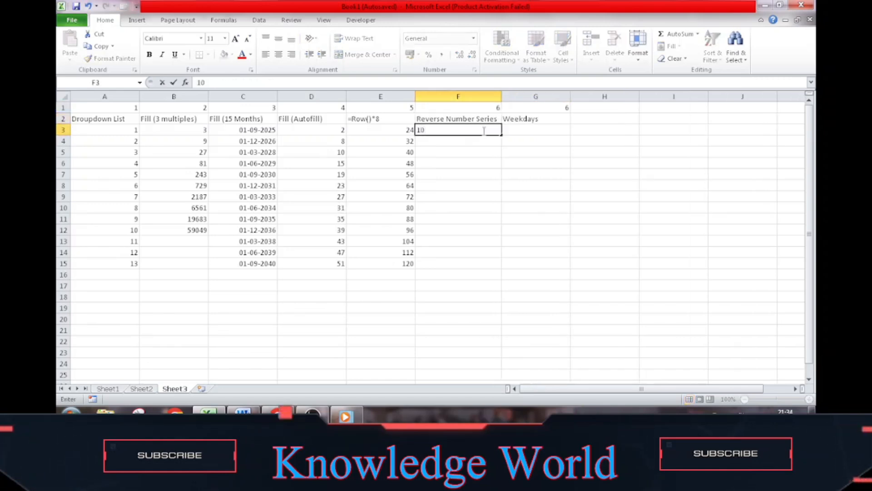
{"action": "key", "text": "Return"}
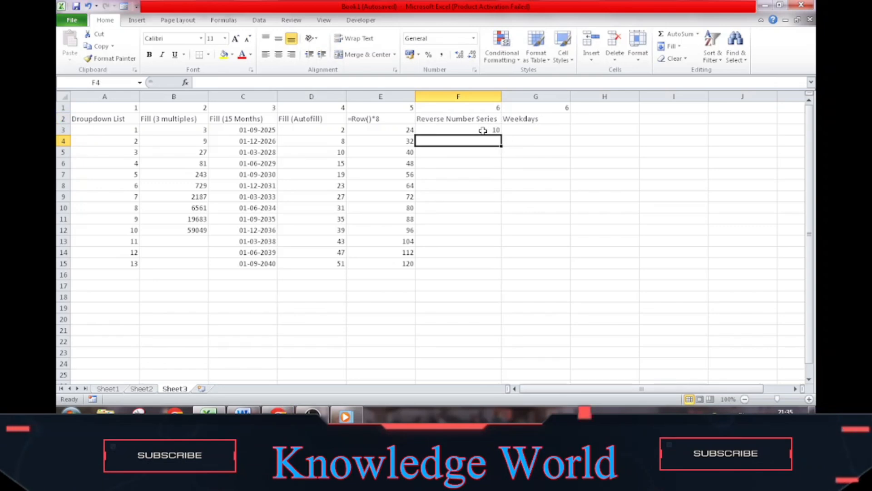
{"action": "type", "text": "8"}
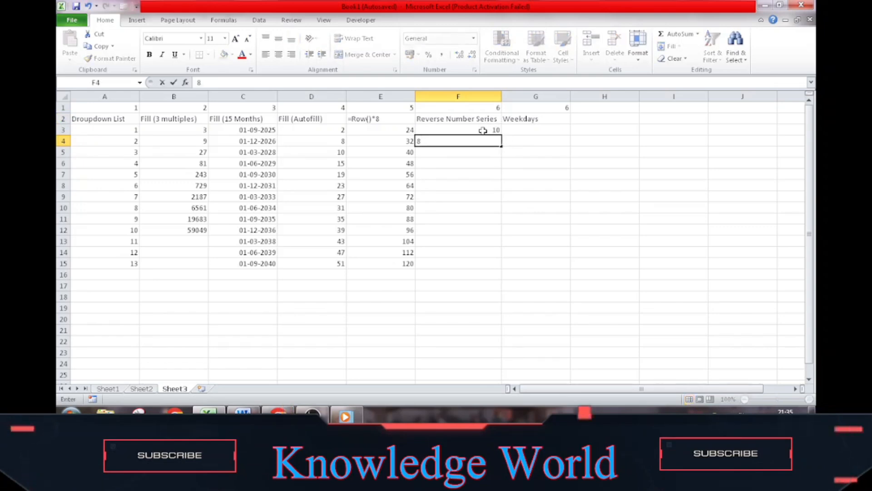
{"action": "key", "text": "Return"}
Extend the descending series from F3:F4 down to F15 and move to G3 under Weekdays.
{"action": "left_click", "coordinate": [483, 131]}
{"action": "key", "text": "shift+Down"}
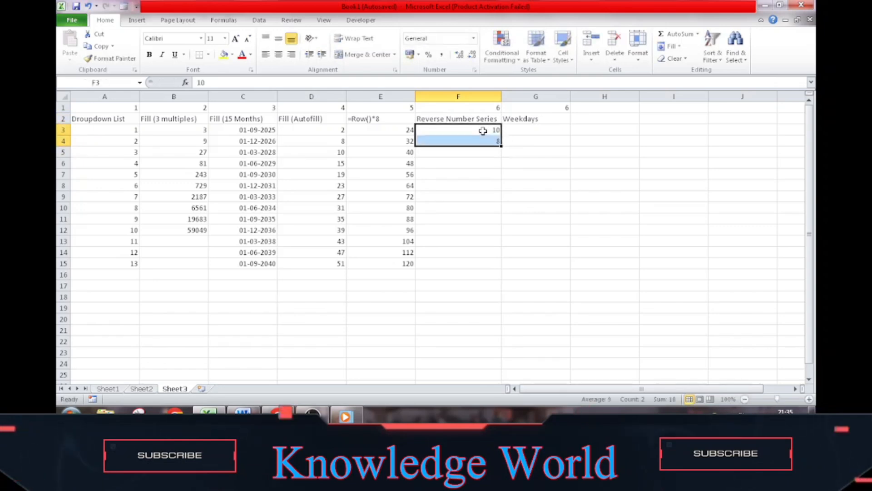
{"action": "left_click_drag", "start_coordinate": [501, 145], "coordinate": [485, 267]}
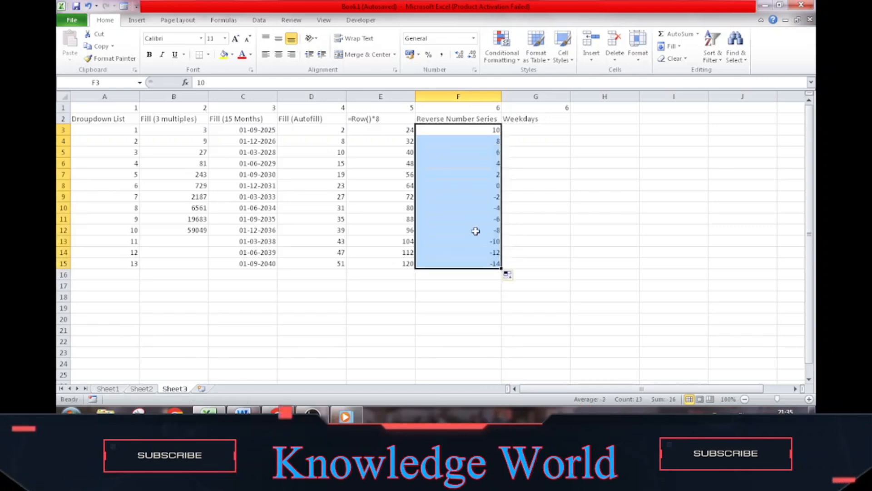
{"action": "key", "text": "Right"}
{"action": "key", "text": "Left"}
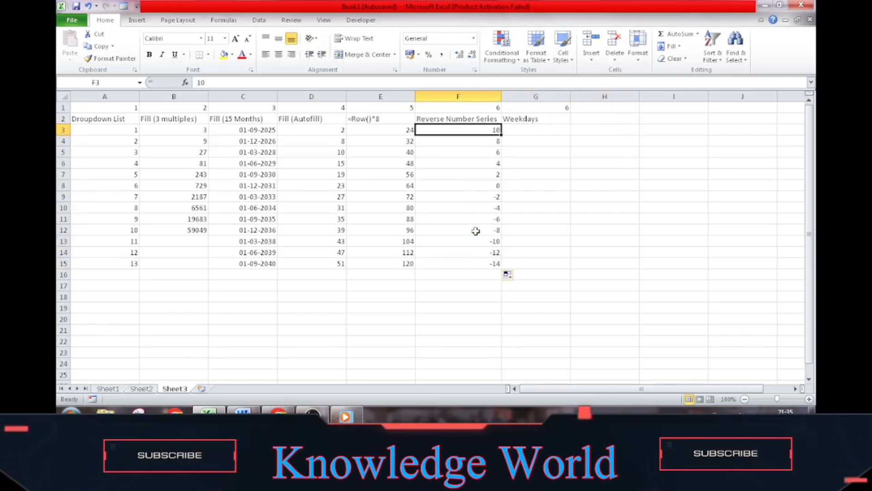
{"action": "key", "text": "Right"}
{"action": "key", "text": "Left"}
{"action": "key", "text": "Right"}
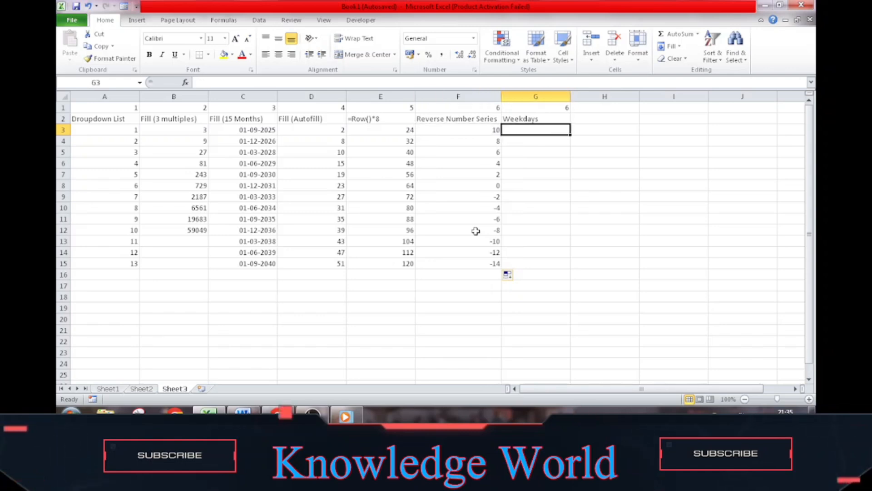
Set G1 above the Weekdays heading to 7 and return to cell G3.
{"action": "key", "text": "Right"}
{"action": "key", "text": "Left"}
{"action": "key", "text": "Up"}
{"action": "key", "text": "Up"}
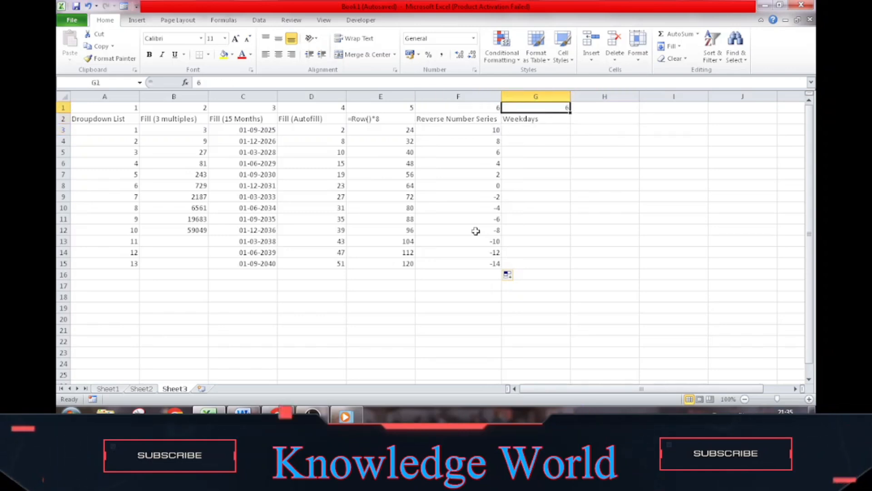
{"action": "type", "text": "7"}
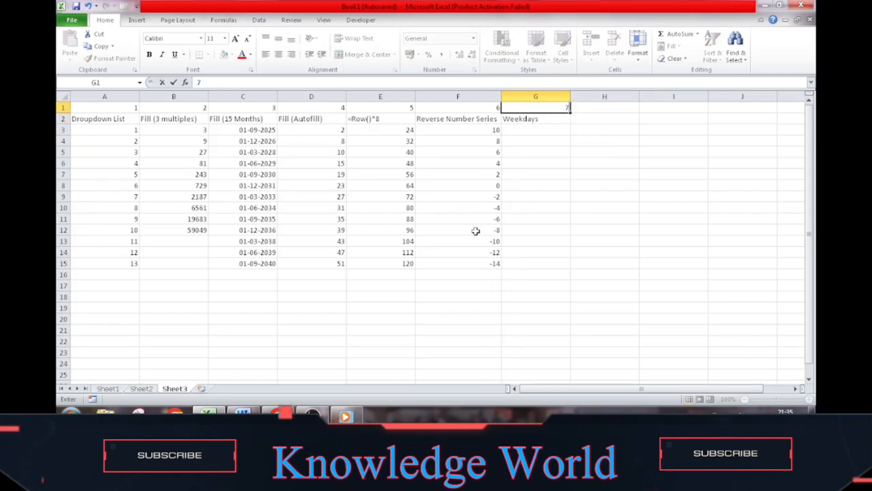
{"action": "key", "text": "Down"}
{"action": "key", "text": "Down"}
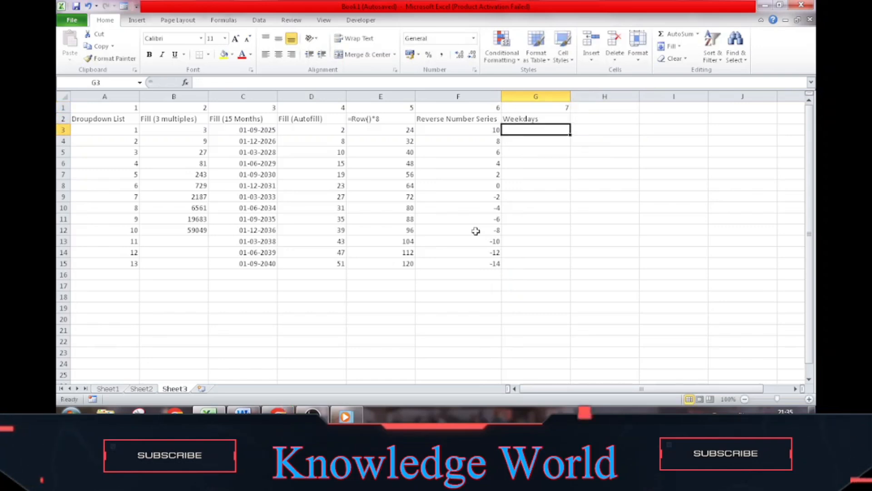
Look back at the starting date of the Fill (15 Months) series in C3 and return to G3.
{"action": "key", "text": "Left"}
{"action": "key", "text": "Left"}
{"action": "key", "text": "Left"}
{"action": "key", "text": "Left"}
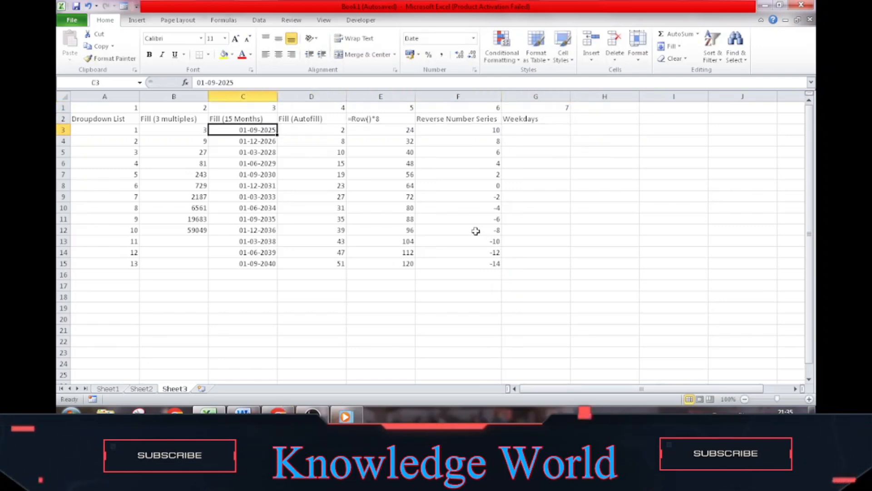
{"action": "key", "text": "Right"}
{"action": "key", "text": "Right"}
{"action": "key", "text": "Right"}
{"action": "key", "text": "Right"}
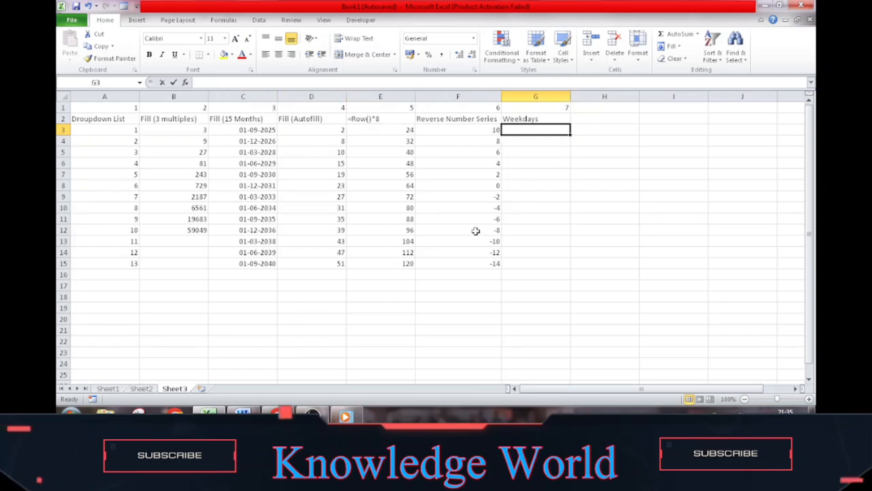
Enter the starting dates 1-9-25 and 2-9-25 in cells G3 and G4 of the Weekdays column.
{"action": "type", "text": "1-9"}
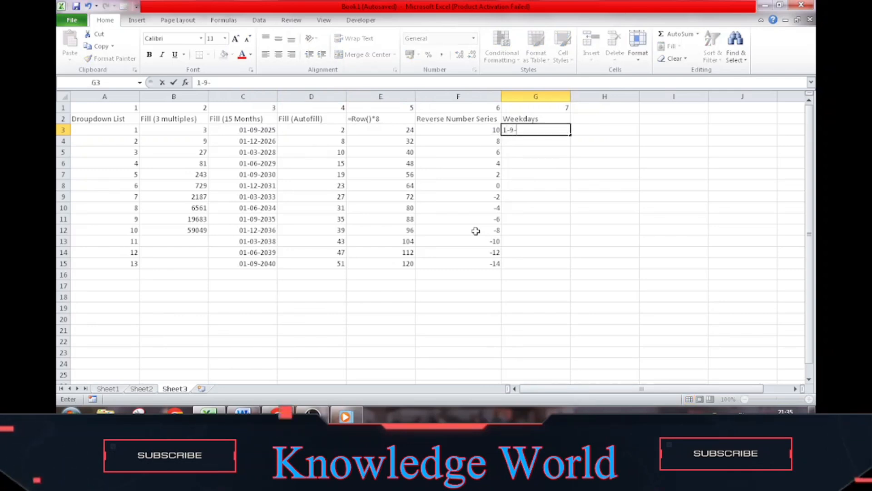
{"action": "type", "text": "-25"}
{"action": "key", "text": "Return"}
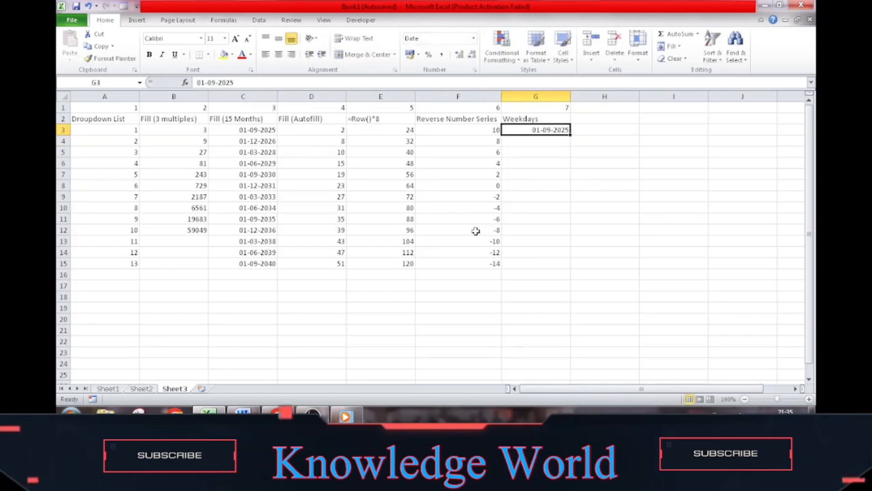
{"action": "type", "text": "2-"}
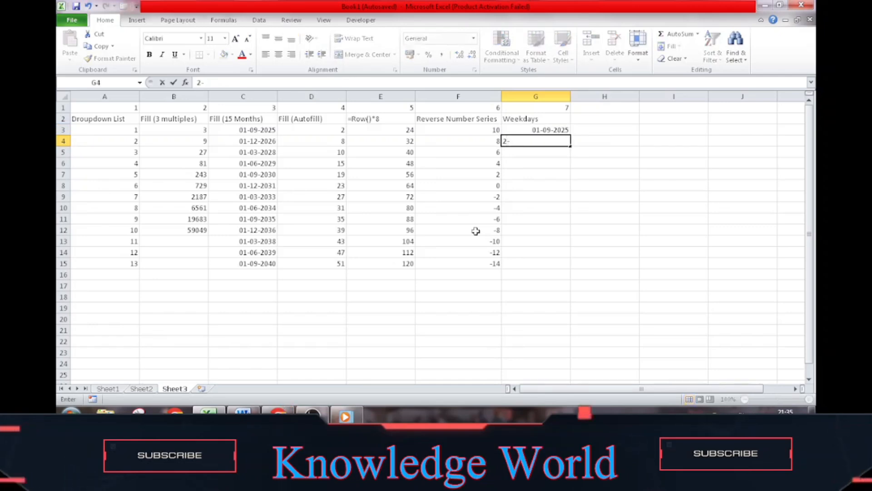
{"action": "type", "text": "9-"}
{"action": "key", "text": "BackSpace"}
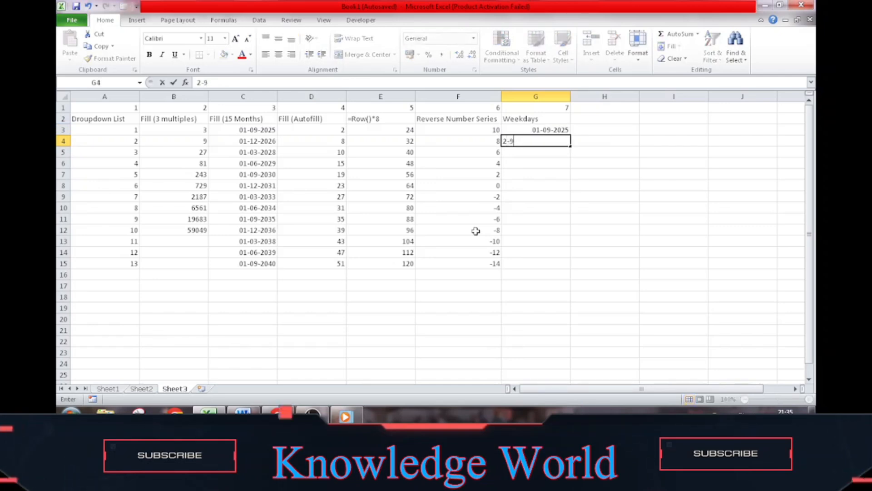
{"action": "type", "text": "-2026"}
{"action": "key", "text": "BackSpace"}
{"action": "type", "text": "5"}
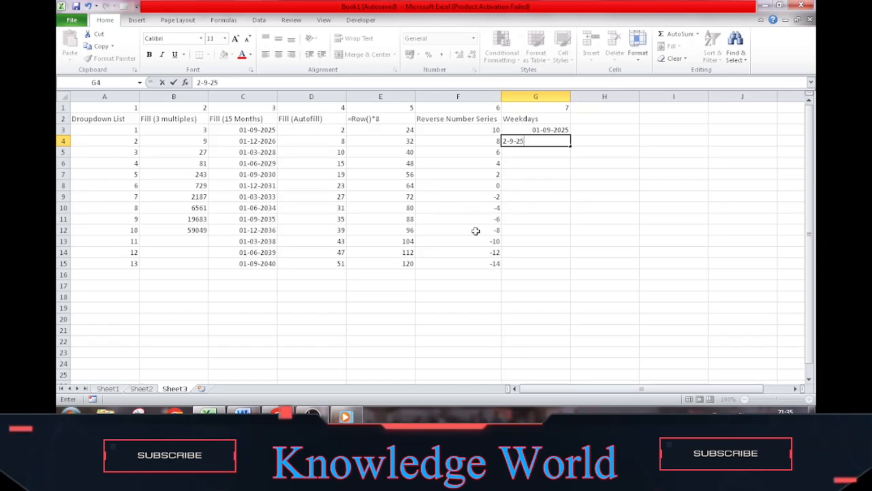
{"action": "key", "text": "Return"}
Extend the date series from G3:G4 down to G15.
{"action": "key", "text": "Up"}
{"action": "key", "text": "Up"}
{"action": "key", "text": "shift+Down"}
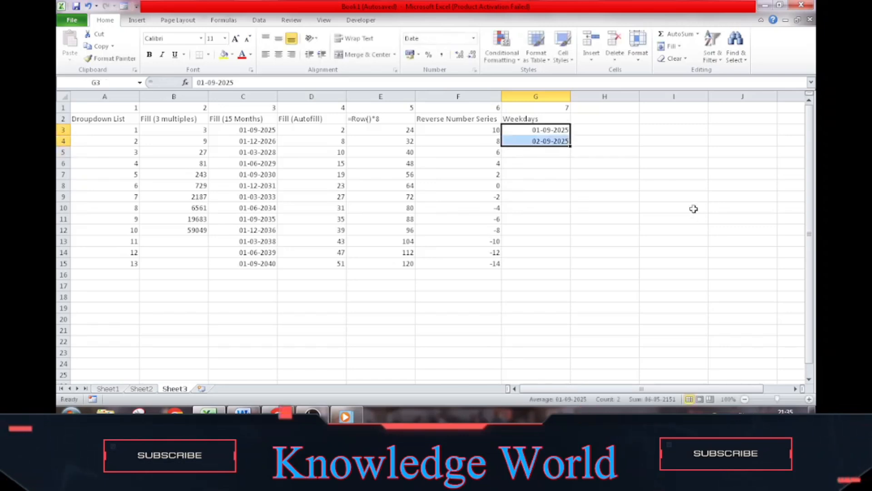
{"action": "left_click_drag", "start_coordinate": [571, 146], "coordinate": [566, 269]}
Review the consecutive daily dates in the Weekdays column from G3 downward and return to G3.
{"action": "left_click", "coordinate": [544, 132]}
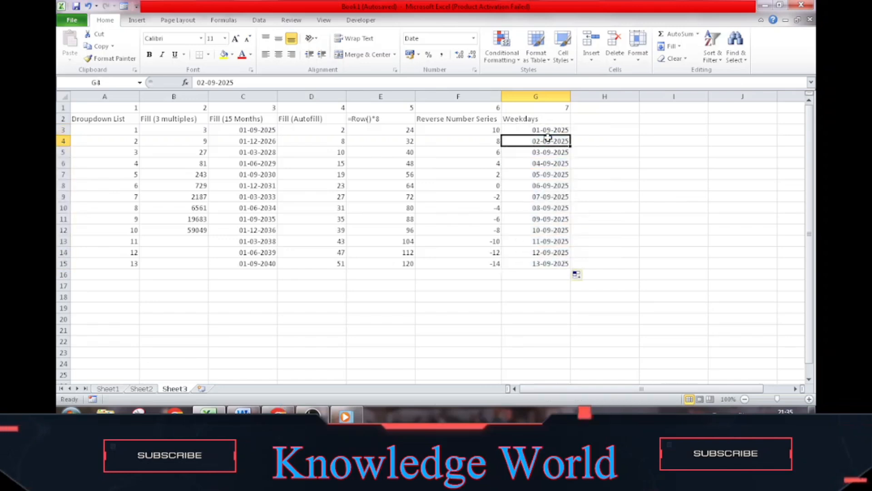
{"action": "key", "text": "Down"}
{"action": "key", "text": "Down"}
{"action": "key", "text": "Down"}
{"action": "key", "text": "Down"}
{"action": "key", "text": "Down"}
{"action": "key", "text": "Down"}
{"action": "key", "text": "Down"}
{"action": "key", "text": "Down"}
{"action": "key", "text": "Down"}
{"action": "key", "text": "Down"}
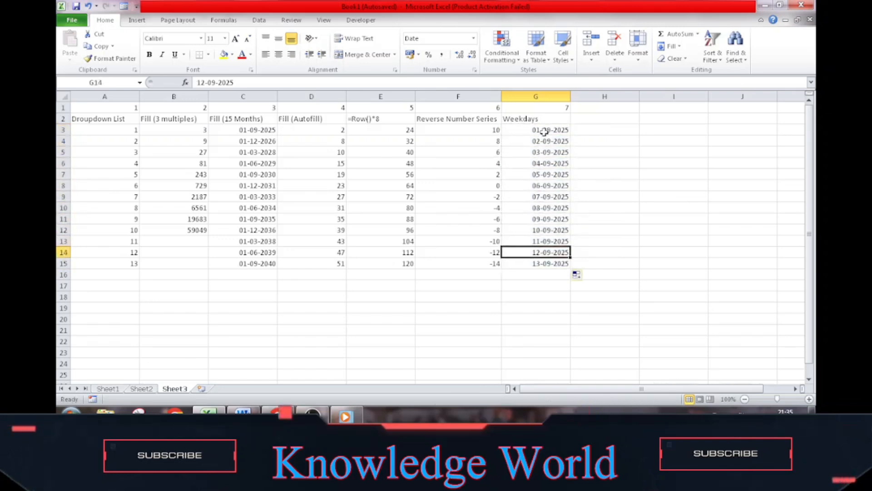
{"action": "key", "text": "Up"}
{"action": "key", "text": "Up"}
{"action": "key", "text": "Up"}
{"action": "key", "text": "Up"}
{"action": "key", "text": "Up"}
{"action": "key", "text": "Up"}
{"action": "key", "text": "Up"}
{"action": "key", "text": "Up"}
{"action": "key", "text": "Up"}
{"action": "key", "text": "Up"}
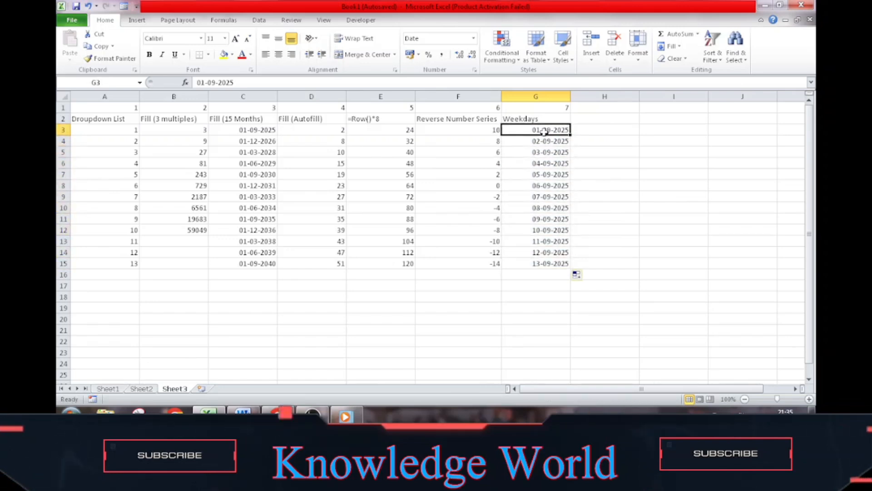
{"action": "key", "text": "Down"}
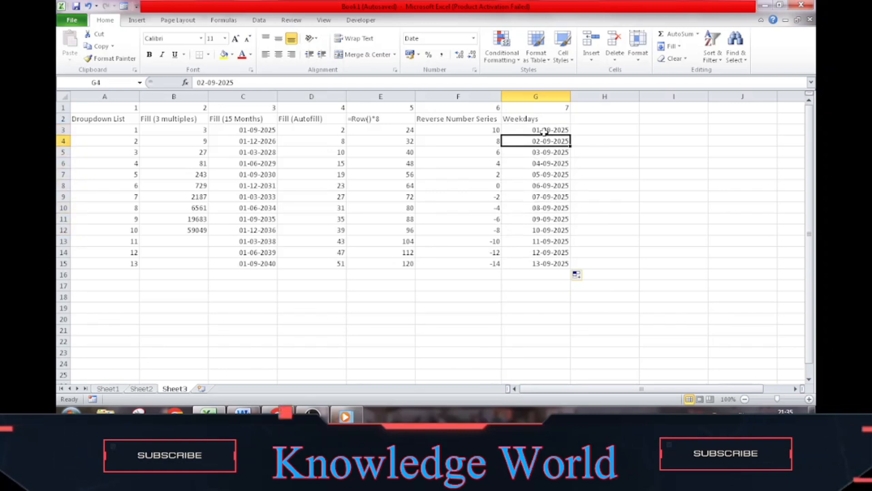
{"action": "key", "text": "Down"}
{"action": "key", "text": "Up"}
{"action": "key", "text": "Up"}
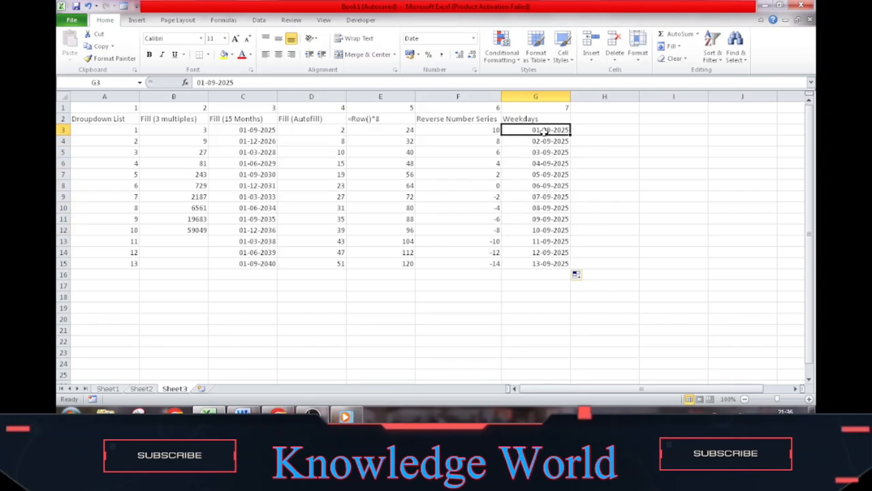
Refill G3:G15 as a column date series with the Weekday date unit and a step value of 1.
{"action": "key", "text": "ctrl+shift+Down"}
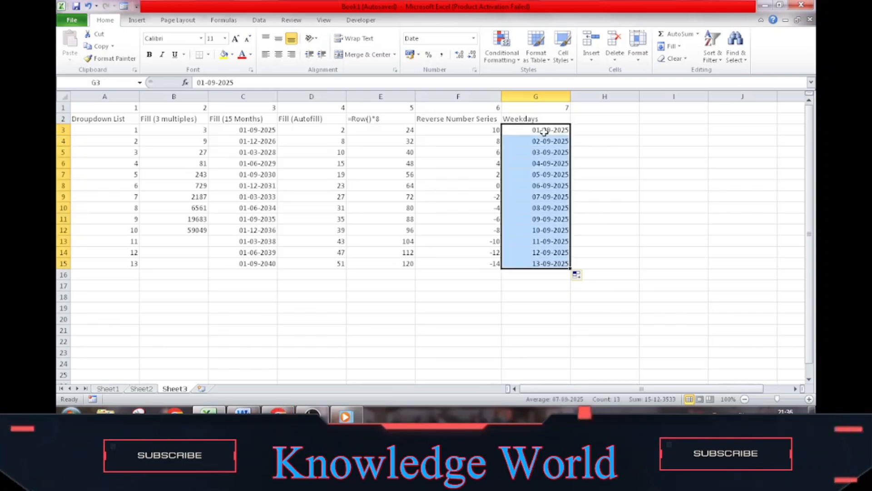
{"action": "left_click", "coordinate": [544, 132]}
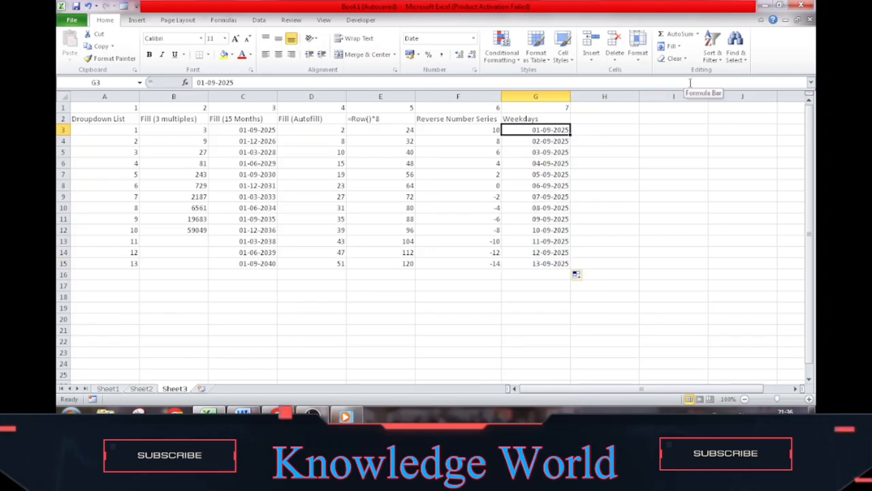
{"action": "key", "text": "ctrl+shift+Down"}
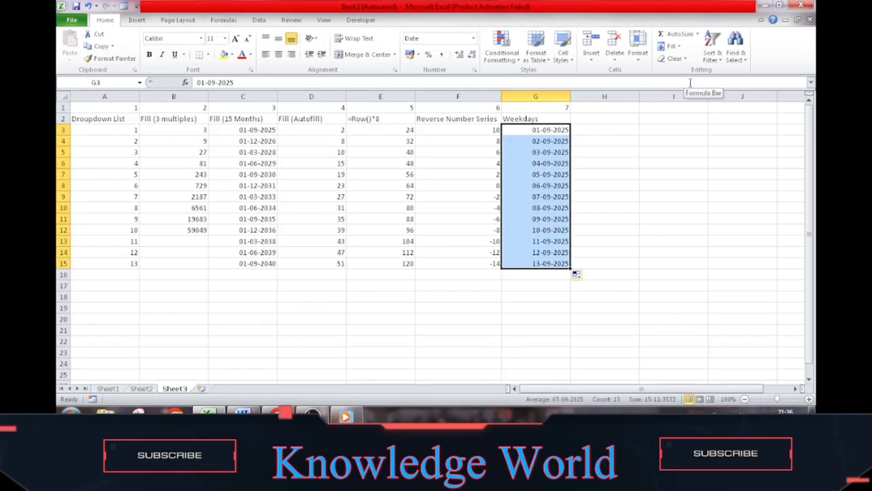
{"action": "left_click", "coordinate": [674, 47]}
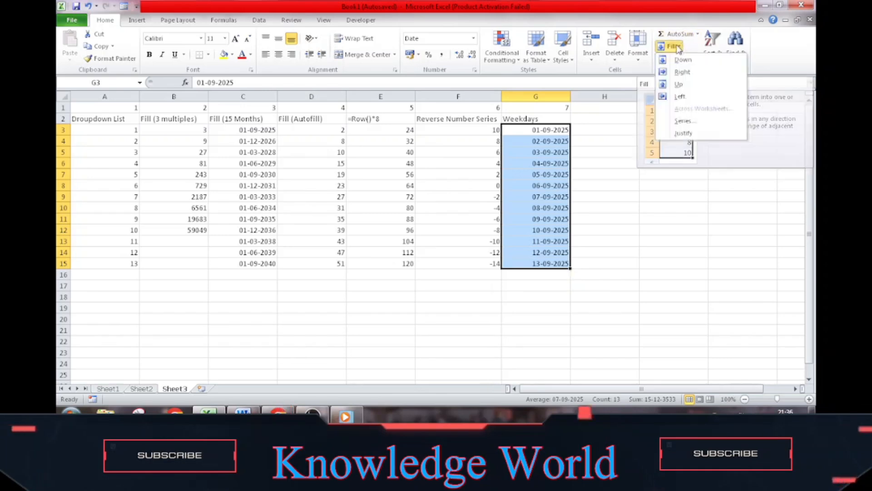
{"action": "left_click", "coordinate": [685, 121]}
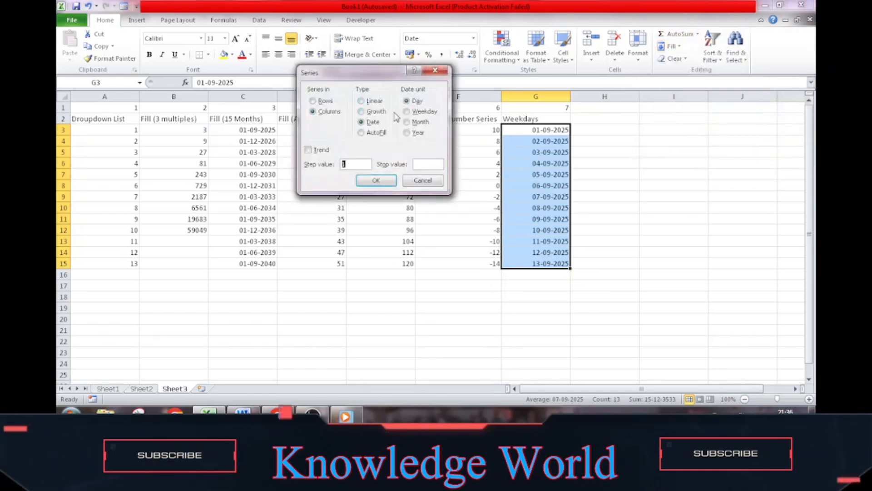
{"action": "left_click", "coordinate": [414, 112]}
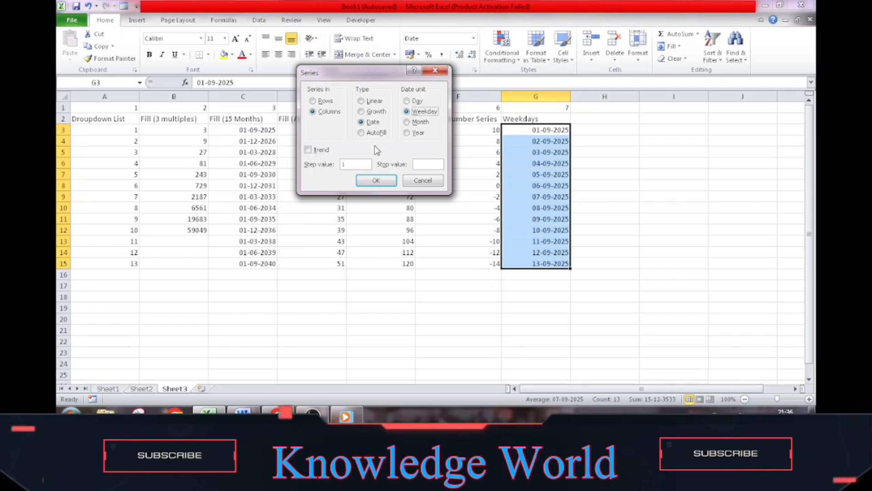
{"action": "left_click", "coordinate": [375, 182]}
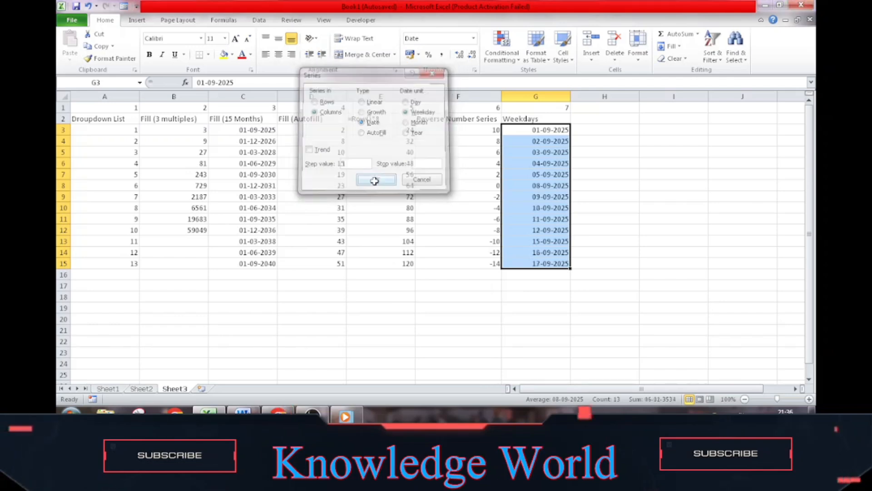
Review the weekday dates from G3 down to G15 for skipped weekends and go back up to G1.
{"action": "left_click", "coordinate": [553, 130]}
{"action": "key", "text": "Down"}
{"action": "key", "text": "Down"}
{"action": "left_click", "coordinate": [553, 130]}
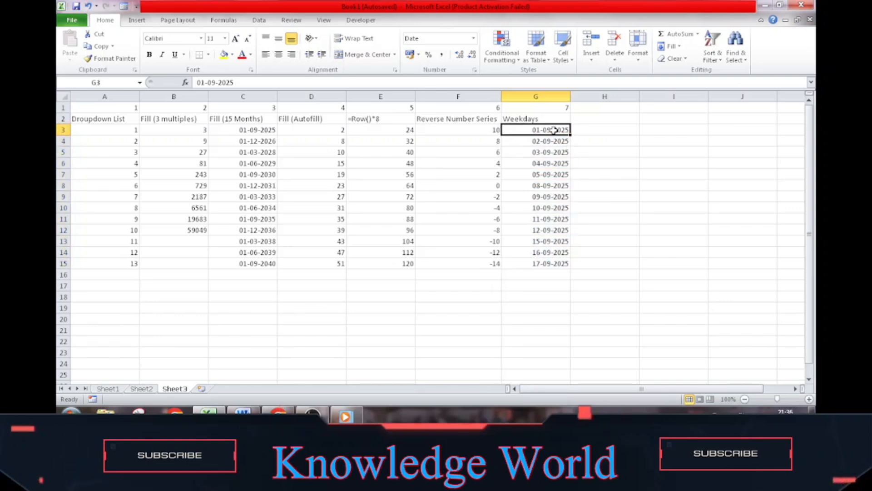
{"action": "key", "text": "Down"}
{"action": "key", "text": "Down"}
{"action": "key", "text": "Down"}
{"action": "key", "text": "Down"}
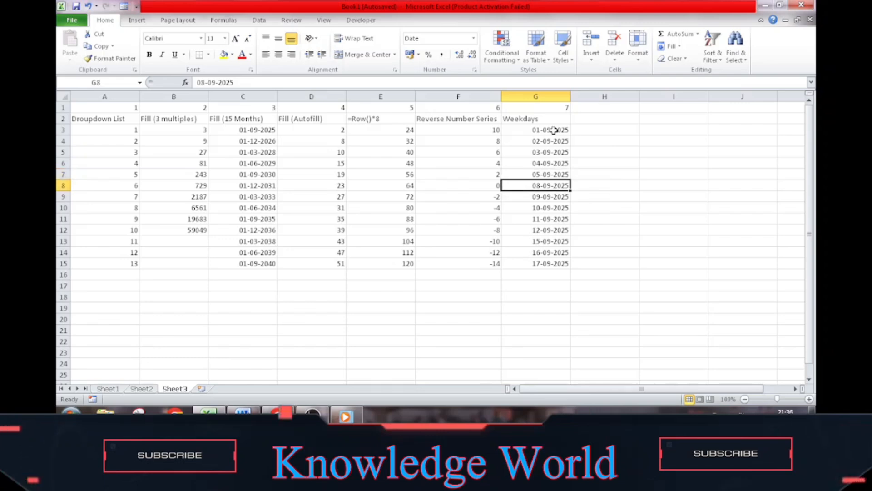
{"action": "key", "text": "Down"}
{"action": "key", "text": "Down"}
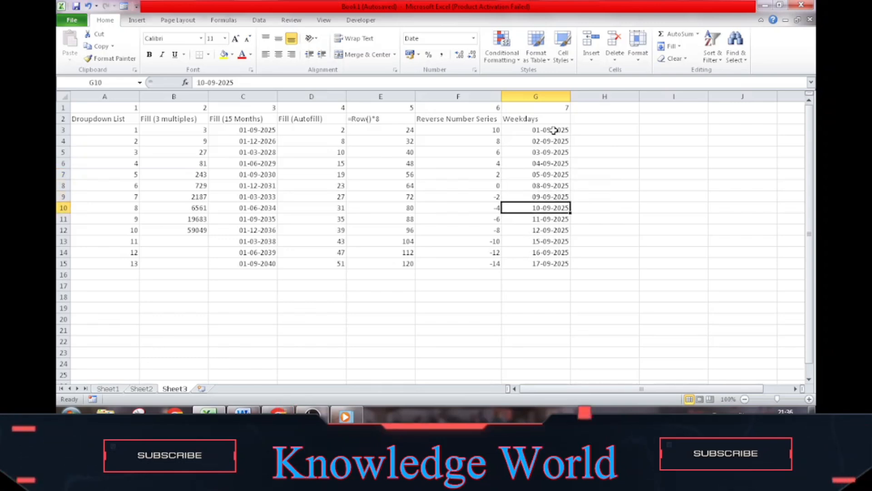
{"action": "key", "text": "Down"}
{"action": "key", "text": "Down"}
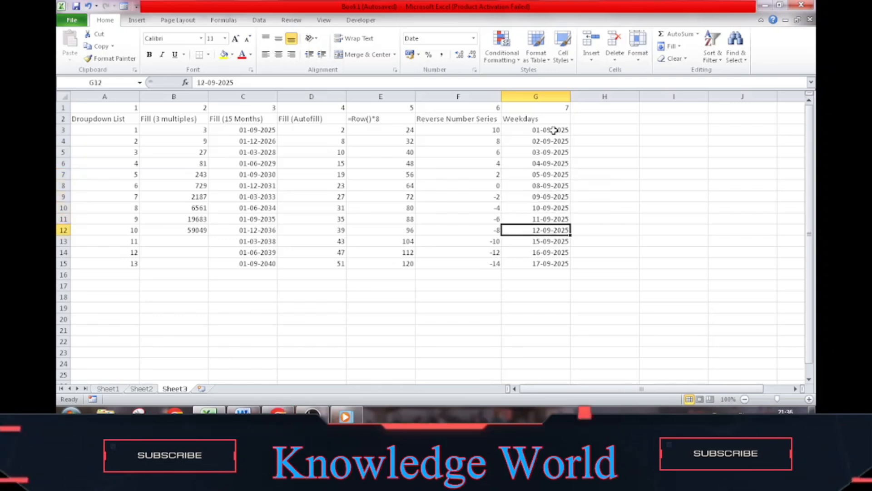
{"action": "key", "text": "Down"}
{"action": "key", "text": "Down"}
{"action": "key", "text": "Down"}
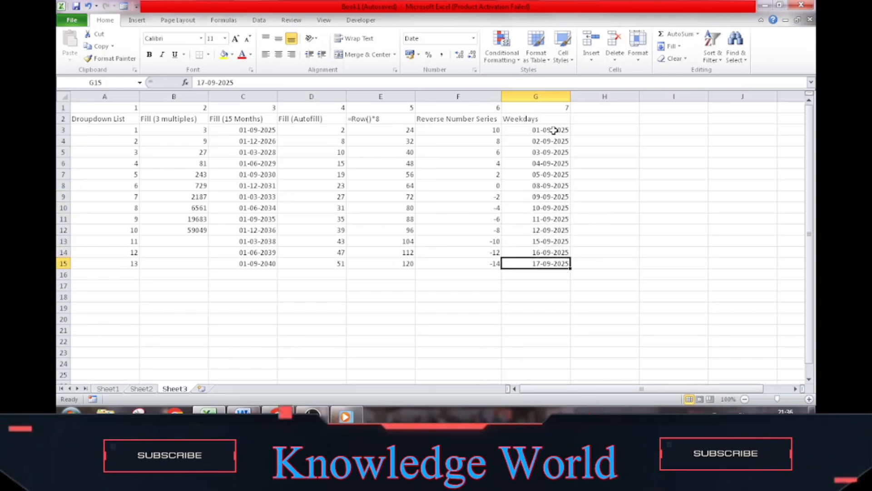
{"action": "key", "text": "Up"}
{"action": "key", "text": "Up"}
{"action": "key", "text": "Up"}
{"action": "key", "text": "Up"}
{"action": "key", "text": "Up"}
{"action": "key", "text": "Up"}
{"action": "key", "text": "Up"}
{"action": "key", "text": "Up"}
{"action": "key", "text": "Up"}
{"action": "key", "text": "Up"}
{"action": "key", "text": "Up"}
{"action": "key", "text": "Up"}
{"action": "key", "text": "Up"}
{"action": "key", "text": "Up"}
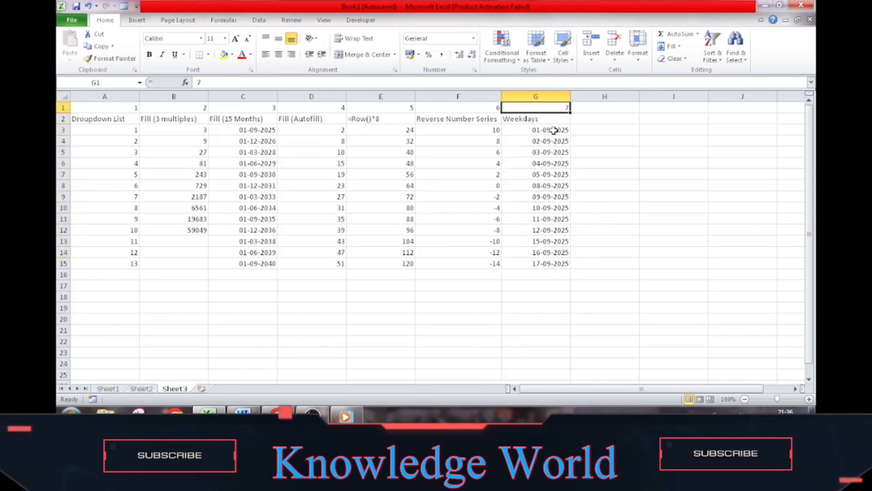
Review the method numbers in row 1 and the series headings in row 2 across columns A to G.
{"action": "key", "text": "Left"}
{"action": "key", "text": "Left"}
{"action": "key", "text": "Left"}
{"action": "key", "text": "Left"}
{"action": "key", "text": "Left"}
{"action": "key", "text": "Left"}
{"action": "key", "text": "Down"}
{"action": "key", "text": "Right"}
{"action": "key", "text": "Right"}
{"action": "key", "text": "Right"}
{"action": "key", "text": "Right"}
{"action": "key", "text": "Right"}
{"action": "key", "text": "Right"}
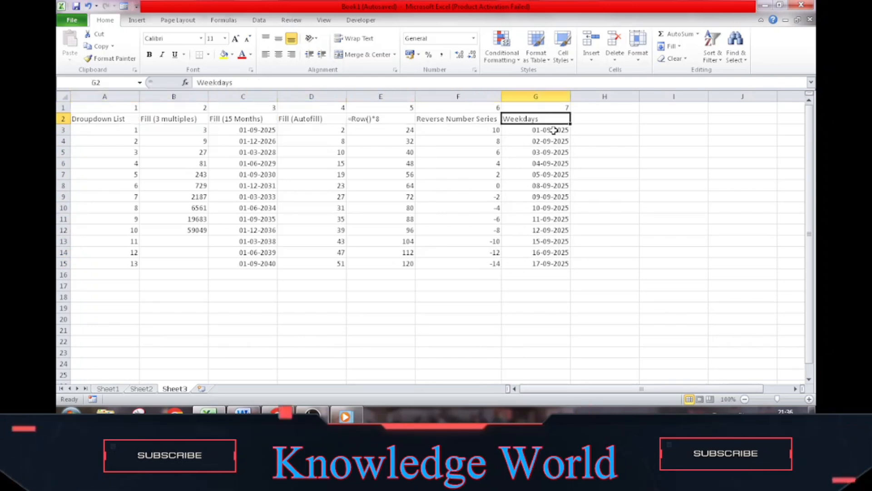
Select the method numbers 1 to 7 in A1:G1.
{"action": "left_click", "coordinate": [86, 282]}
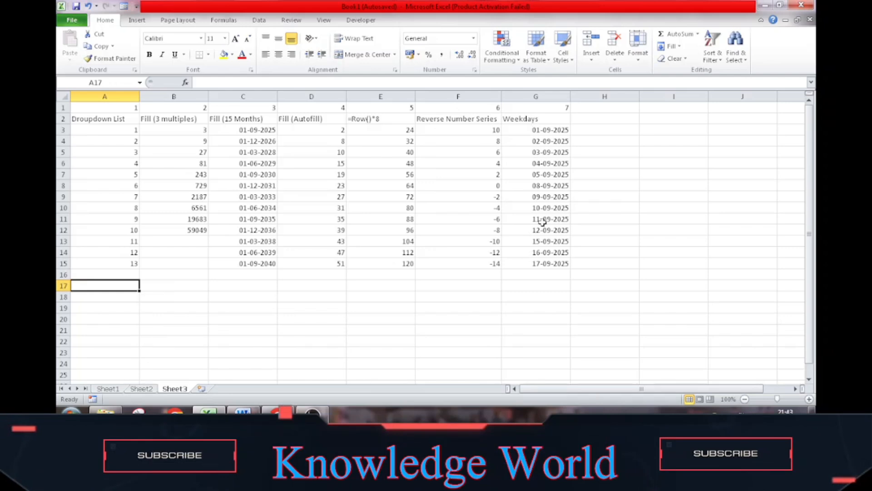
{"action": "left_click_drag", "start_coordinate": [117, 109], "coordinate": [569, 106]}
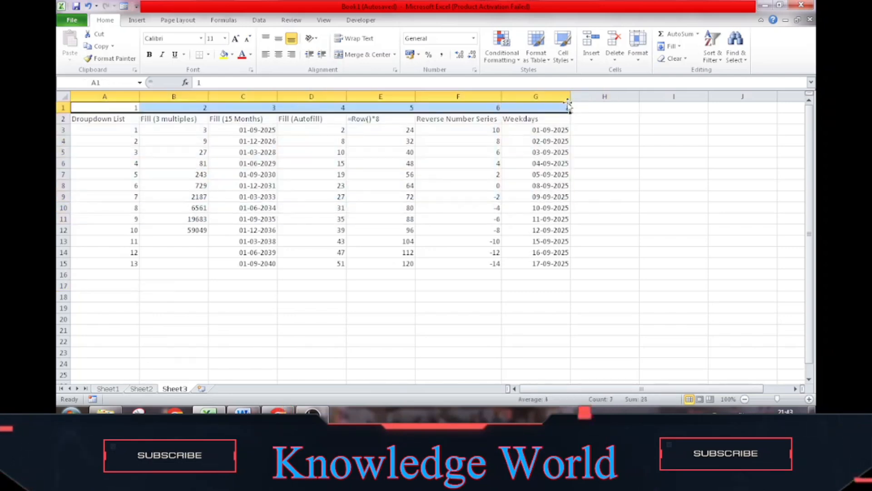